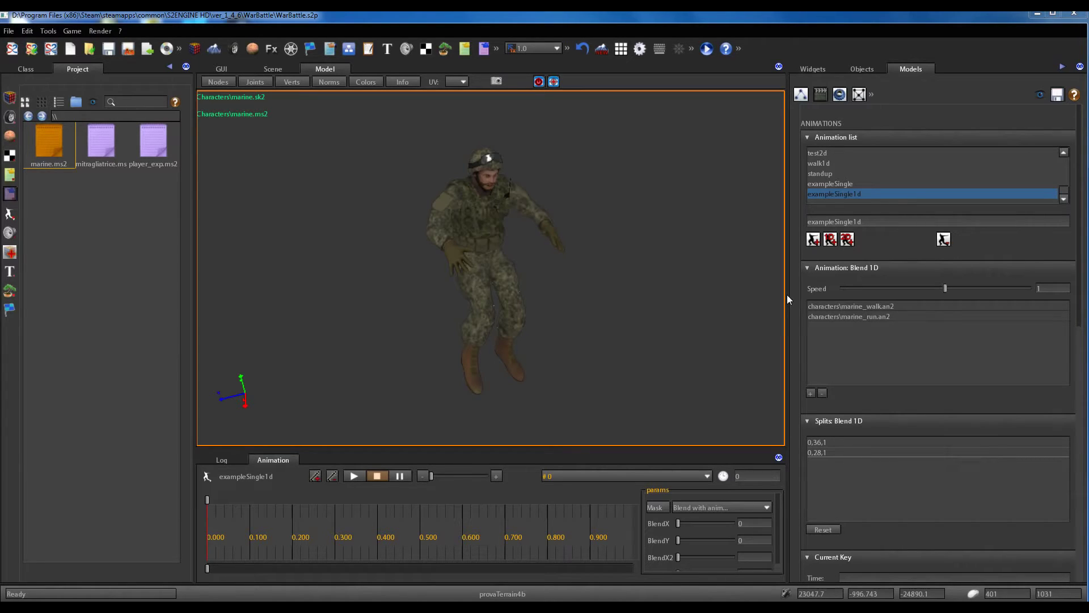
Add a 2D blend animation named exampleSingle2d to the marine's animation list and select it
{"action": "left_click", "coordinate": [876, 220]}
{"action": "key", "text": "BackSpace"}
{"action": "key", "text": "BackSpace"}
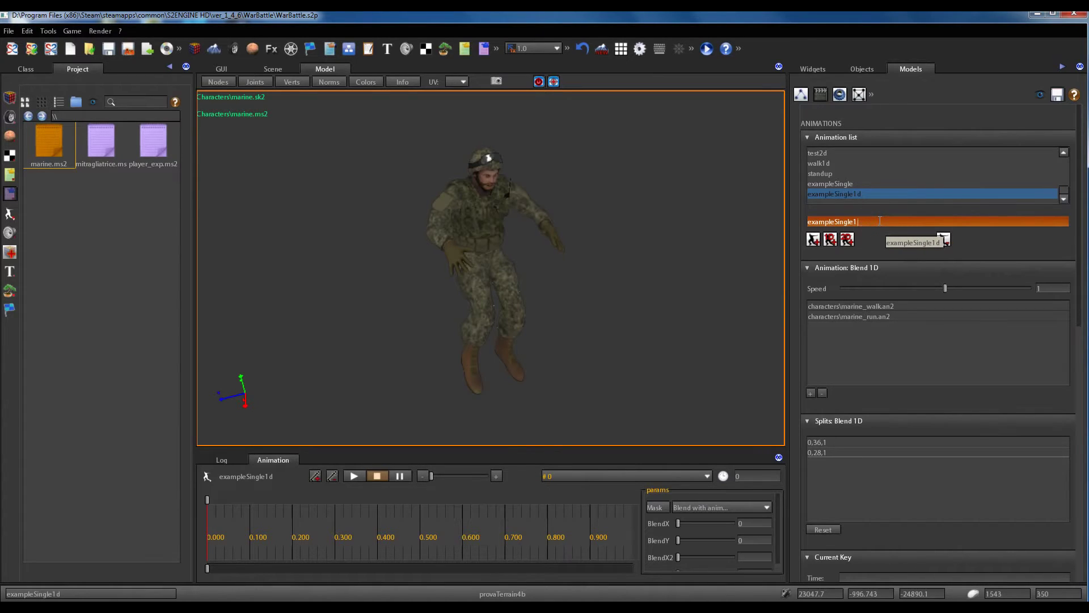
{"action": "type", "text": "2d"}
{"action": "key", "text": "Return"}
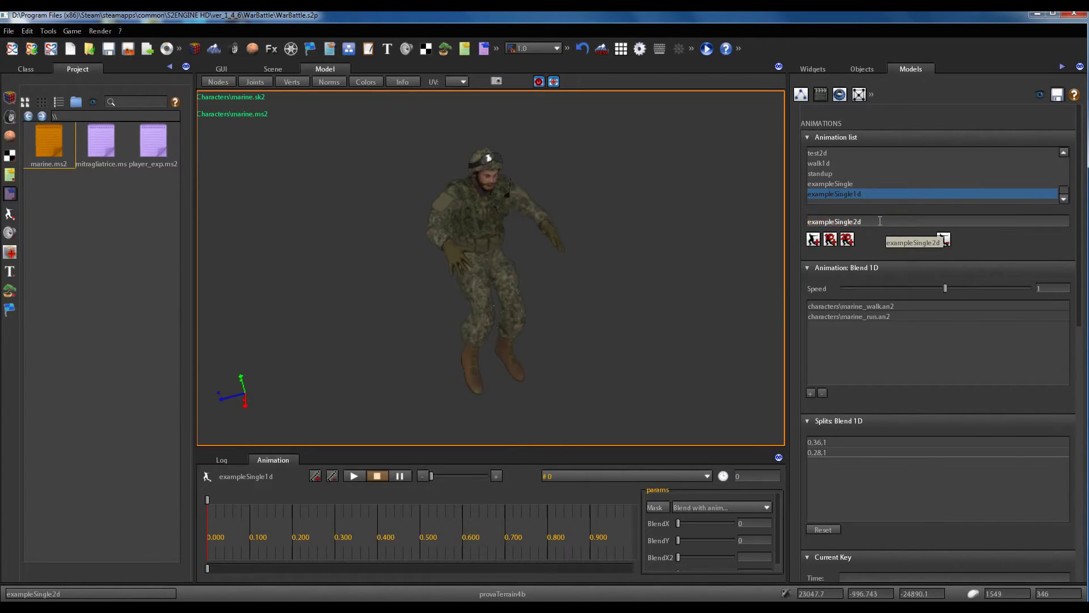
{"action": "left_click", "coordinate": [847, 239]}
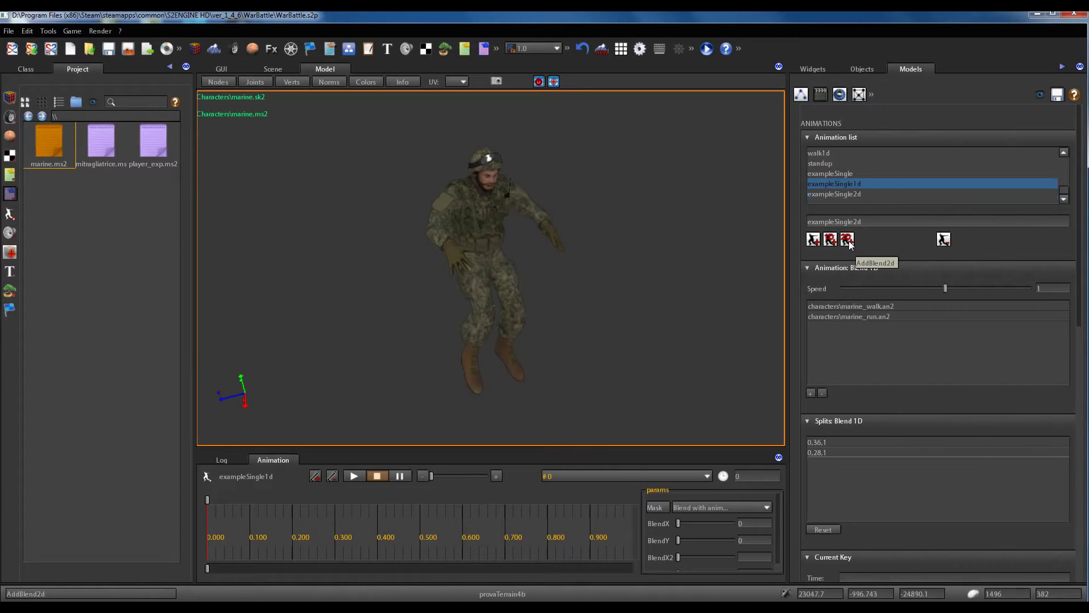
{"action": "left_click", "coordinate": [864, 195]}
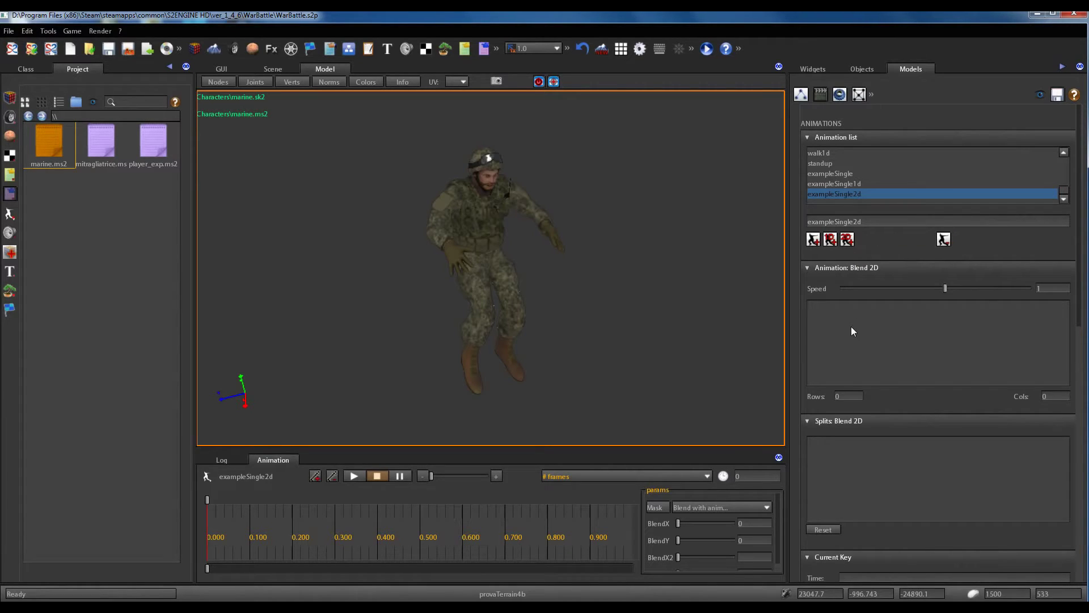
Compare exampleSingle1d's settings with exampleSingle2d's and try out the latter's BlendX and BlendY parameters
{"action": "left_click", "coordinate": [853, 183]}
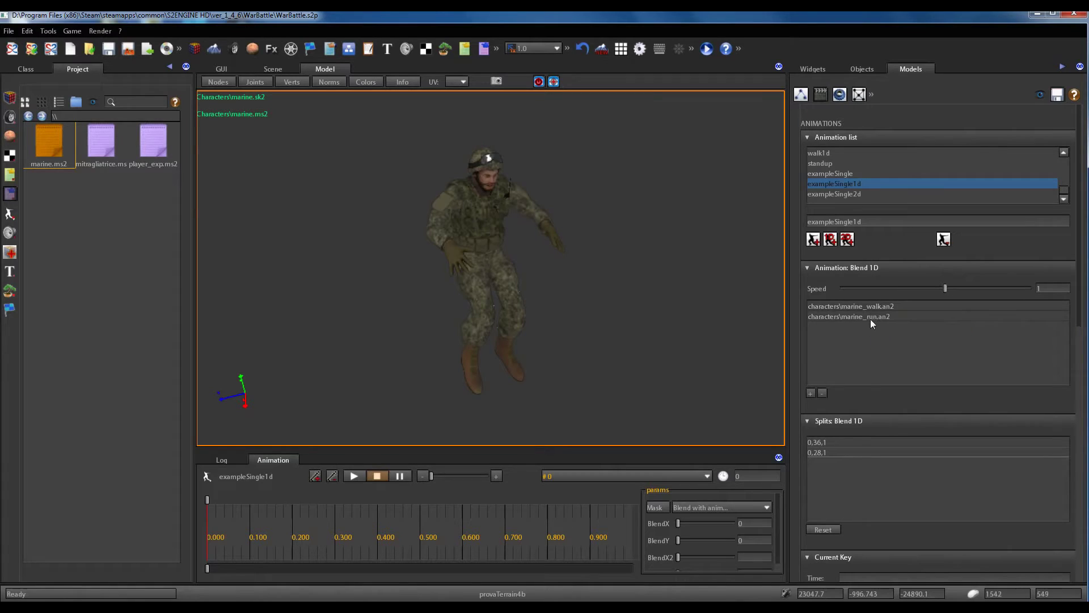
{"action": "left_click", "coordinate": [836, 193]}
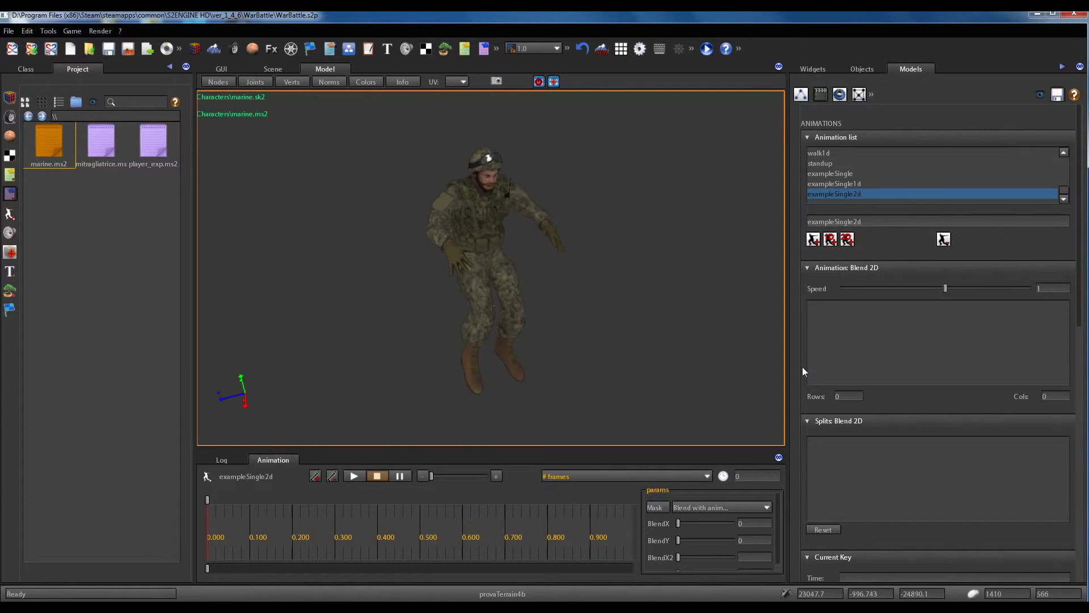
{"action": "mouse_move", "coordinate": [679, 523]}
{"action": "left_mouse_down"}
{"action": "mouse_move", "coordinate": [733, 522]}
{"action": "mouse_move", "coordinate": [678, 524]}
{"action": "left_mouse_up"}
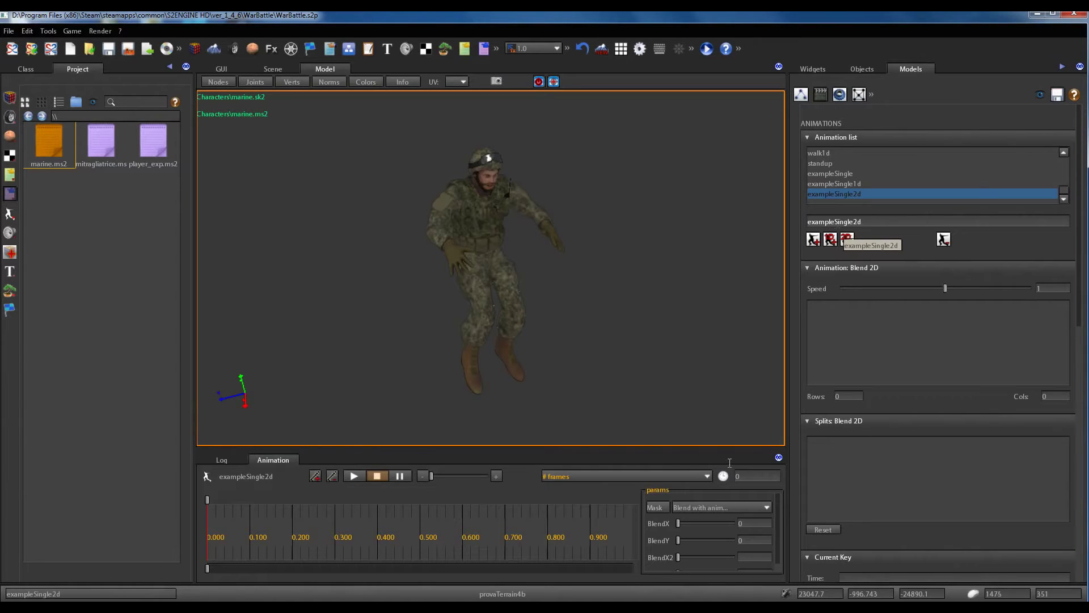
{"action": "left_click", "coordinate": [679, 540]}
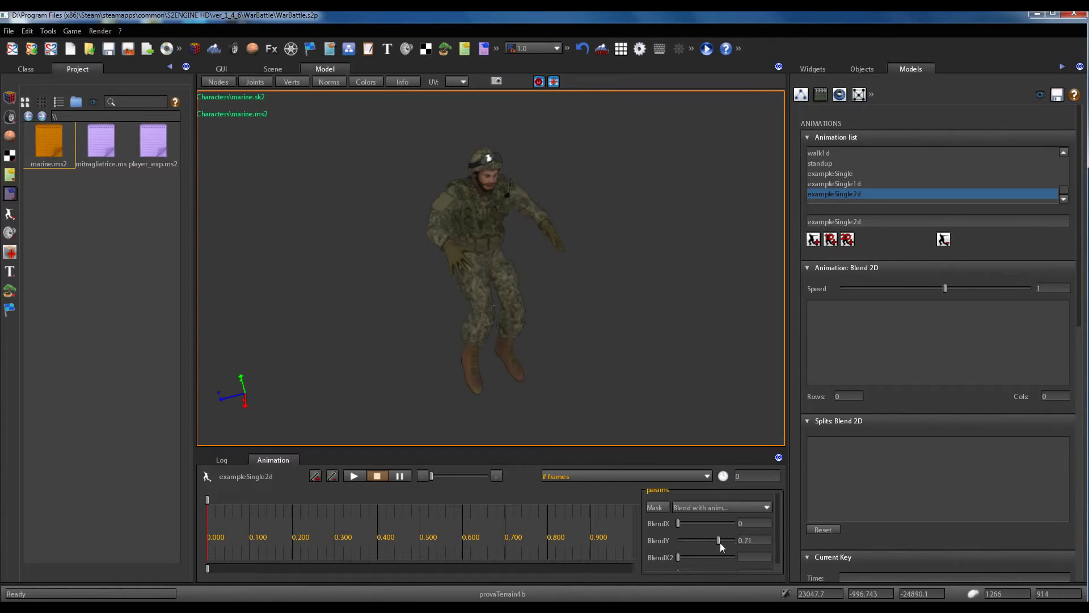
{"action": "left_click", "coordinate": [681, 540]}
Set the exampleSingle2d blend grid to 2 columns and 5 rows
{"action": "left_click", "coordinate": [1051, 398]}
{"action": "type", "text": "2"}
{"action": "key", "text": "Return"}
{"action": "type", "text": "5"}
{"action": "key", "text": "Return"}
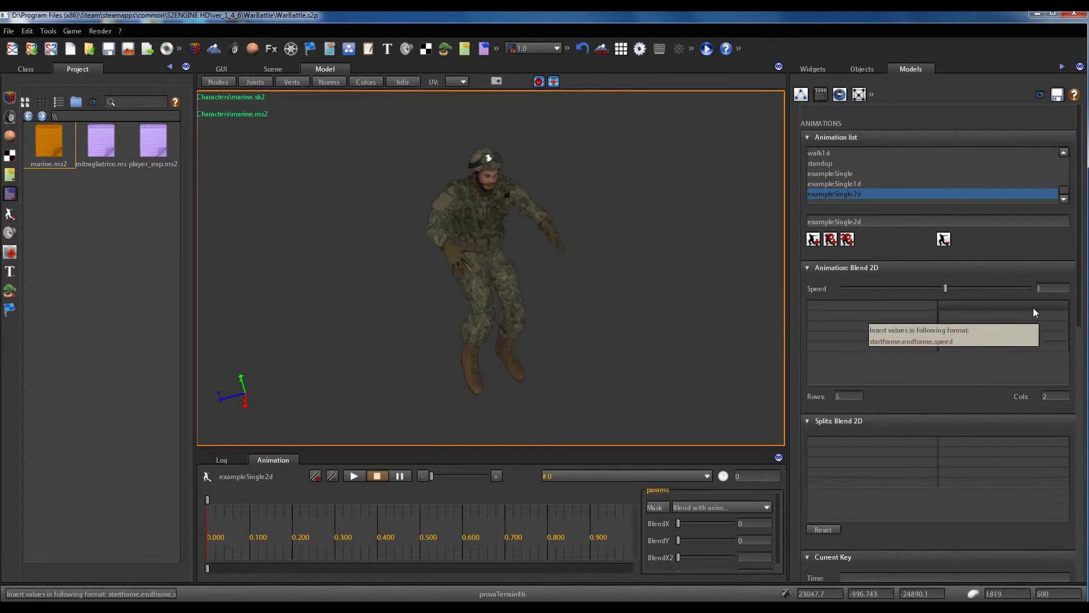
Preview exampleSingle1d while varying BlendX between walk and run, pause it and return to exampleSingle2d
{"action": "left_click", "coordinate": [872, 183]}
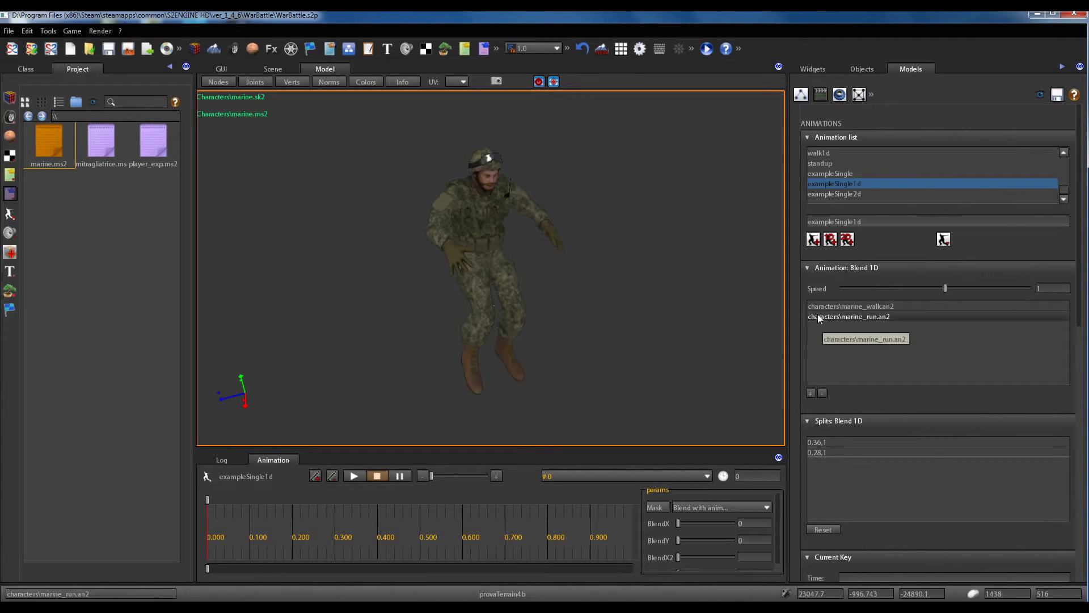
{"action": "left_click", "coordinate": [353, 475]}
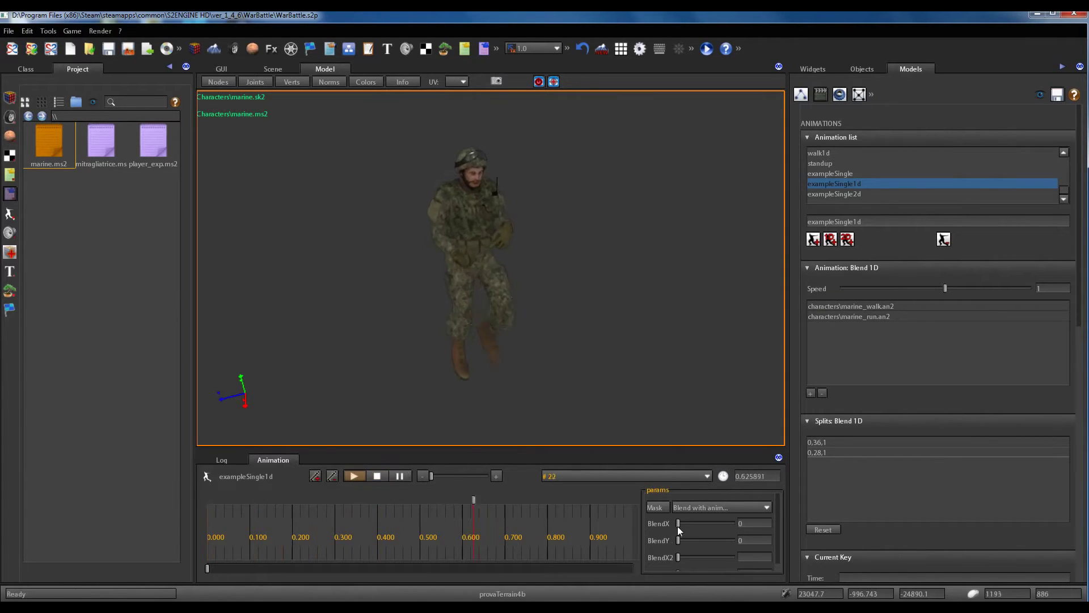
{"action": "left_click_drag", "start_coordinate": [678, 522], "coordinate": [737, 524]}
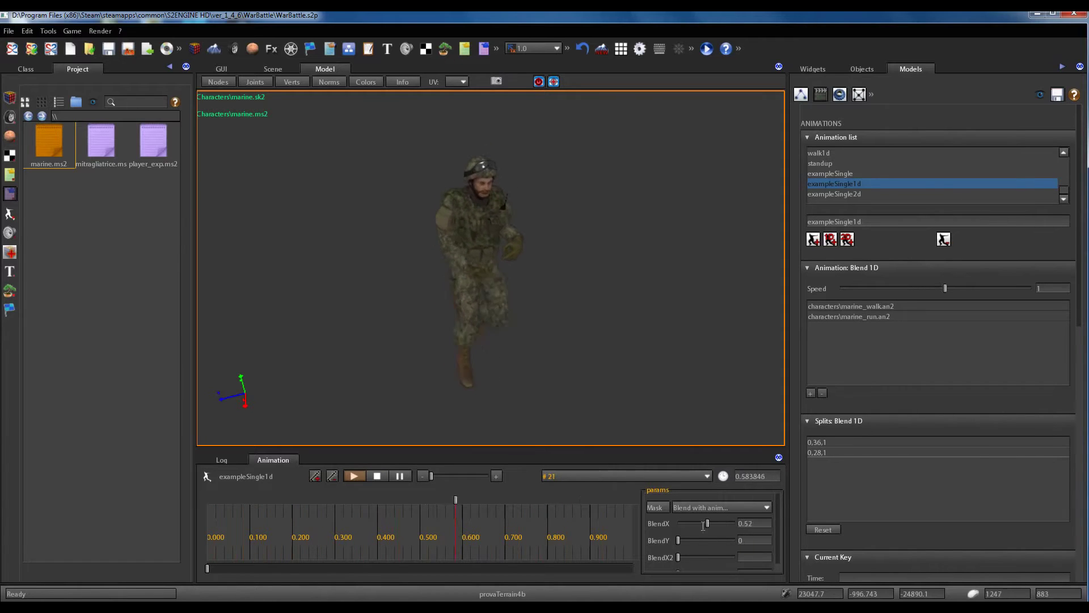
{"action": "left_click", "coordinate": [400, 476]}
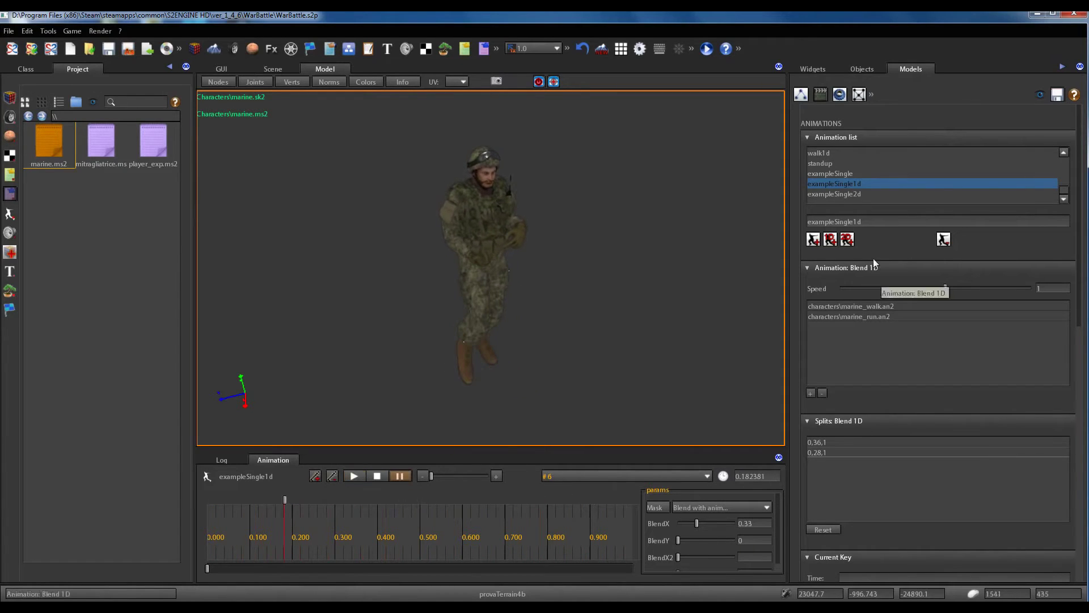
{"action": "left_click", "coordinate": [842, 195]}
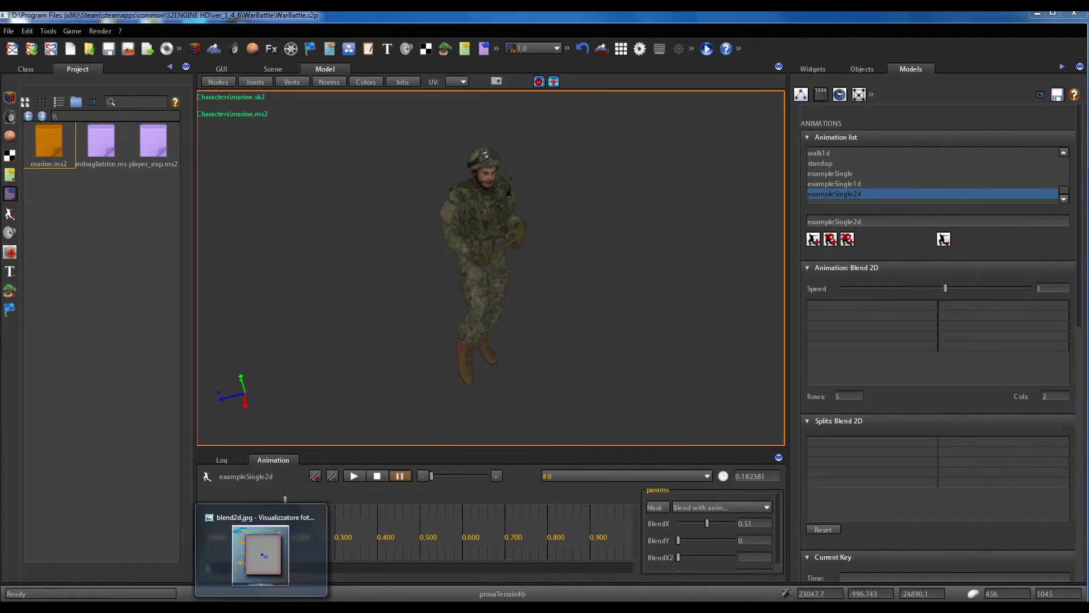
Switch to the Windows photo viewer to examine the blend2d.jpg and movement.jpg diagrams, and return to the engine editor
{"action": "left_click", "coordinate": [264, 553]}
{"action": "left_click", "coordinate": [291, 569]}
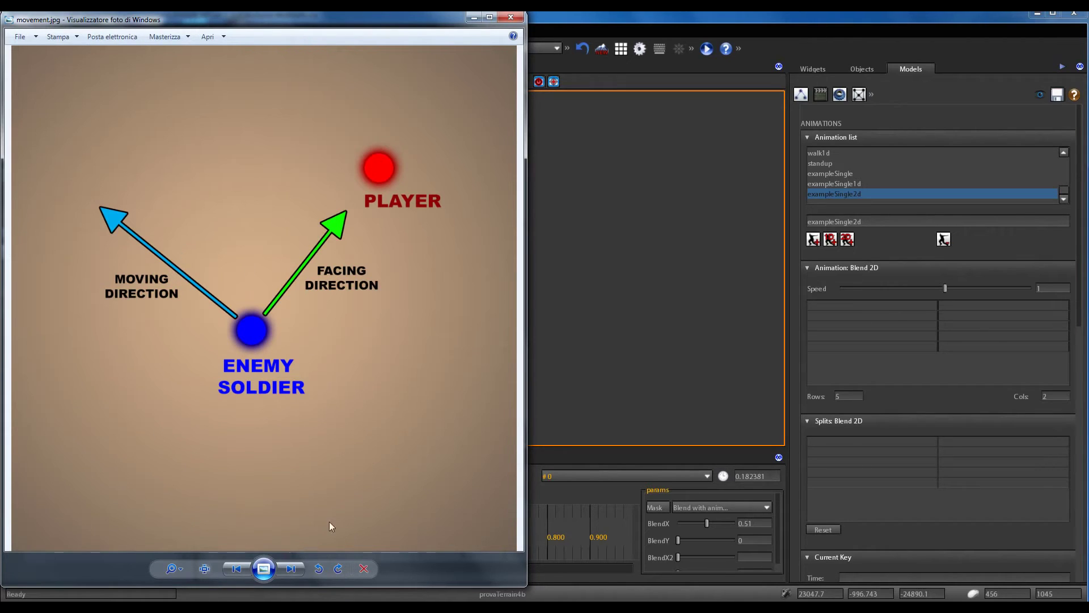
{"action": "left_click", "coordinate": [230, 569]}
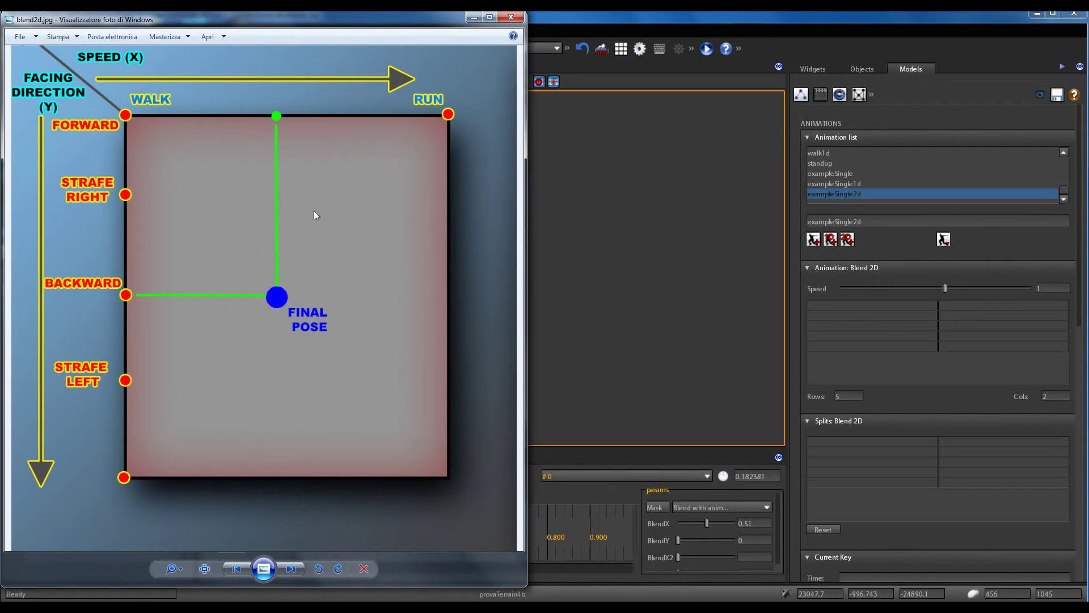
{"action": "left_click", "coordinate": [292, 568]}
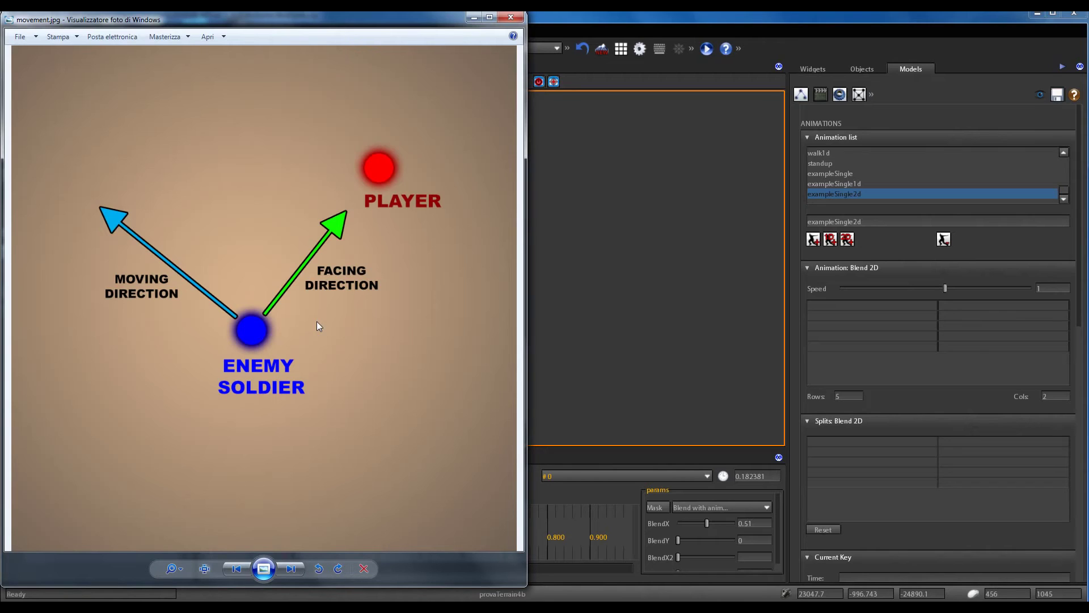
{"action": "left_click", "coordinate": [474, 18]}
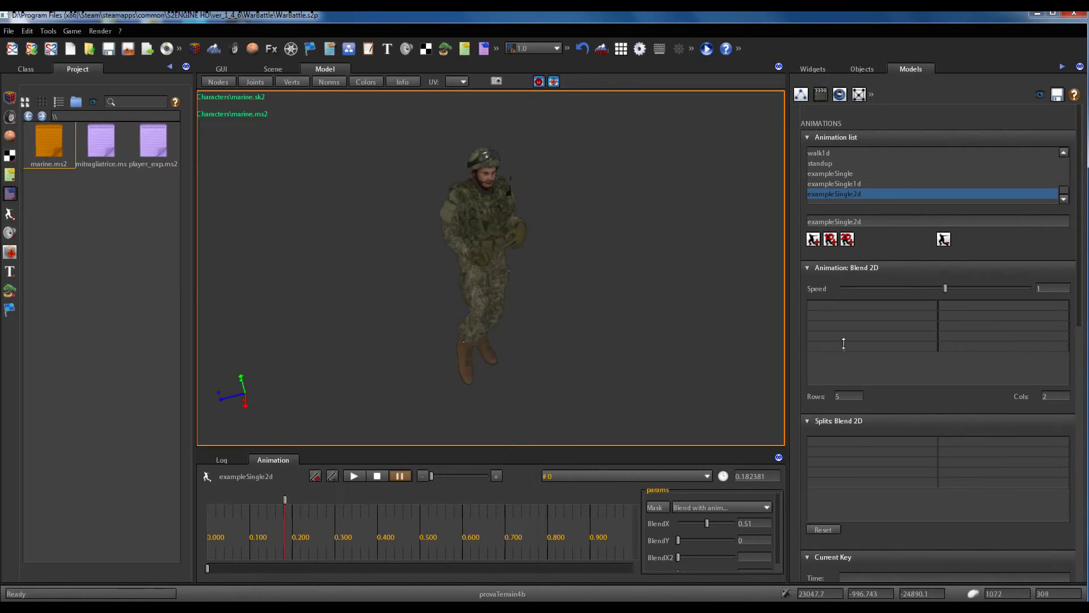
Assign marine_walk.an2 to the first row and marine_straferight.an2 to the second row of the blend grid's first column
{"action": "double_click", "coordinate": [830, 306]}
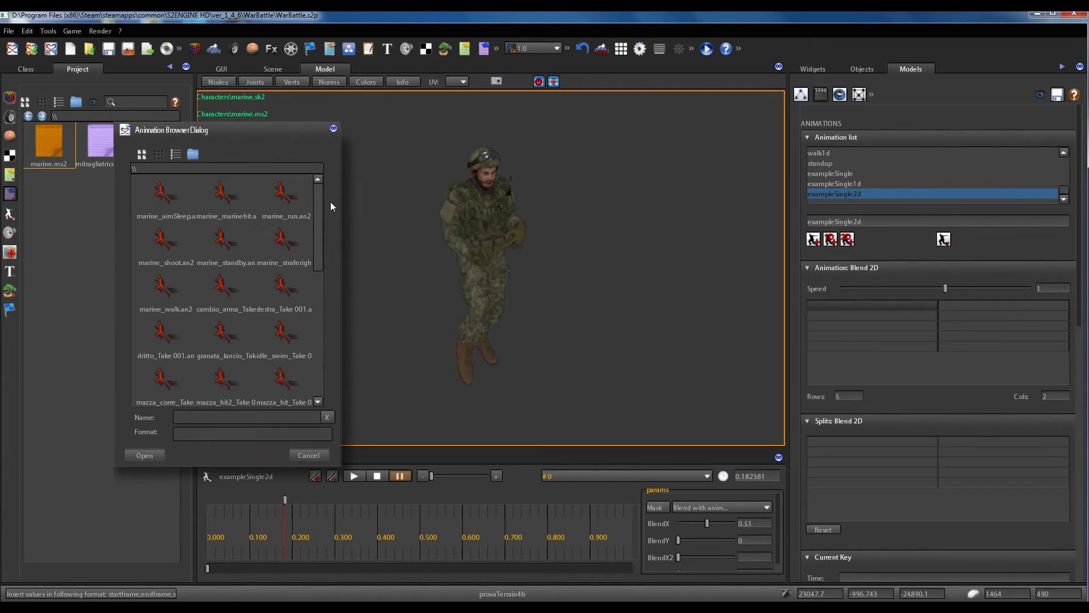
{"action": "left_click", "coordinate": [308, 456]}
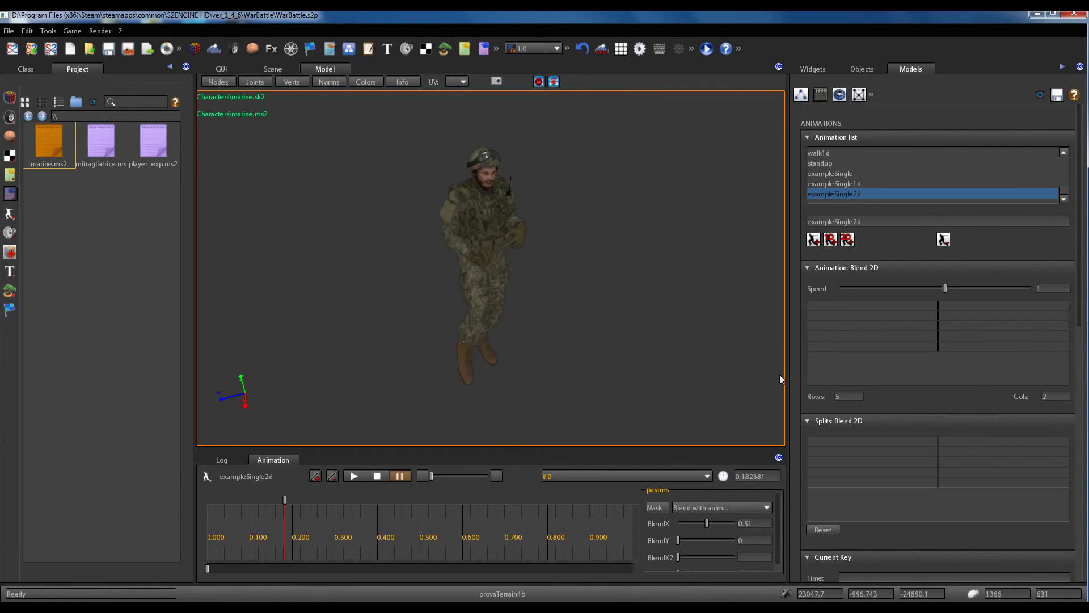
{"action": "double_click", "coordinate": [834, 303]}
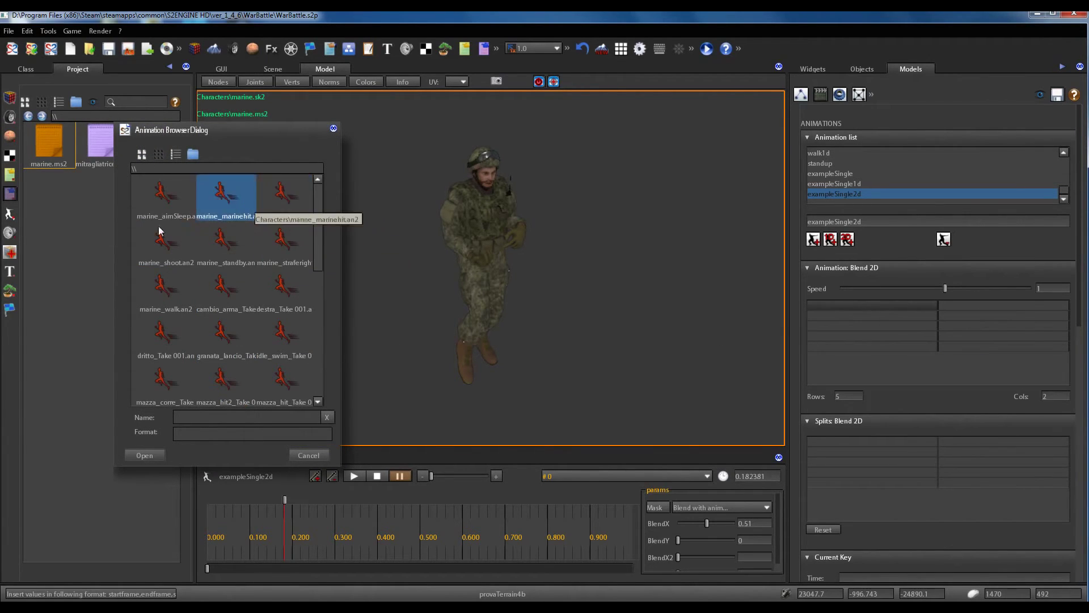
{"action": "left_click", "coordinate": [165, 288]}
{"action": "left_click", "coordinate": [144, 455]}
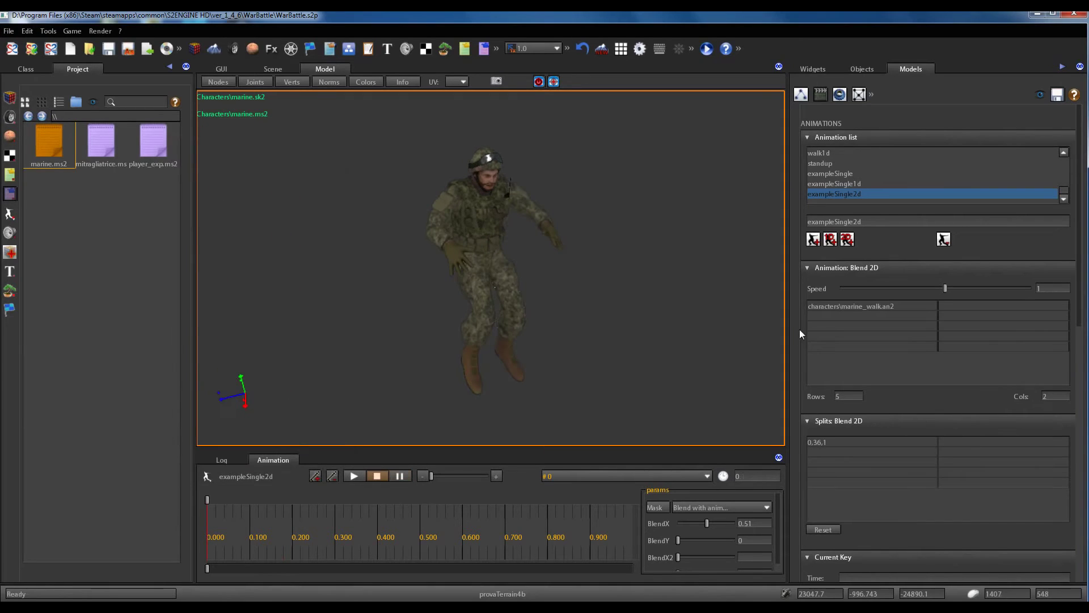
{"action": "double_click", "coordinate": [839, 315]}
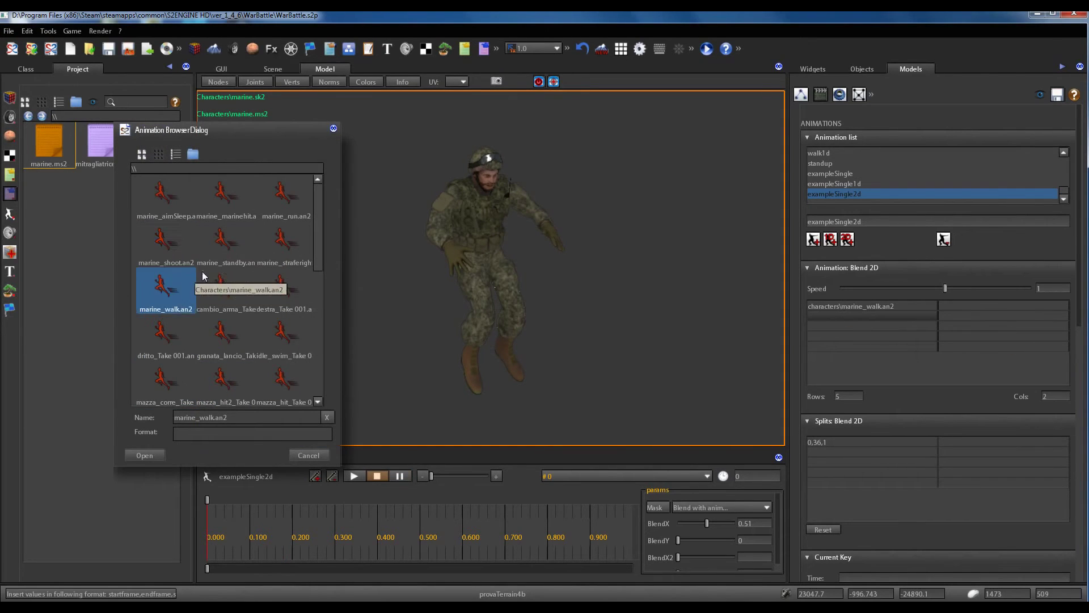
{"action": "left_click", "coordinate": [277, 249]}
{"action": "left_click", "coordinate": [143, 455]}
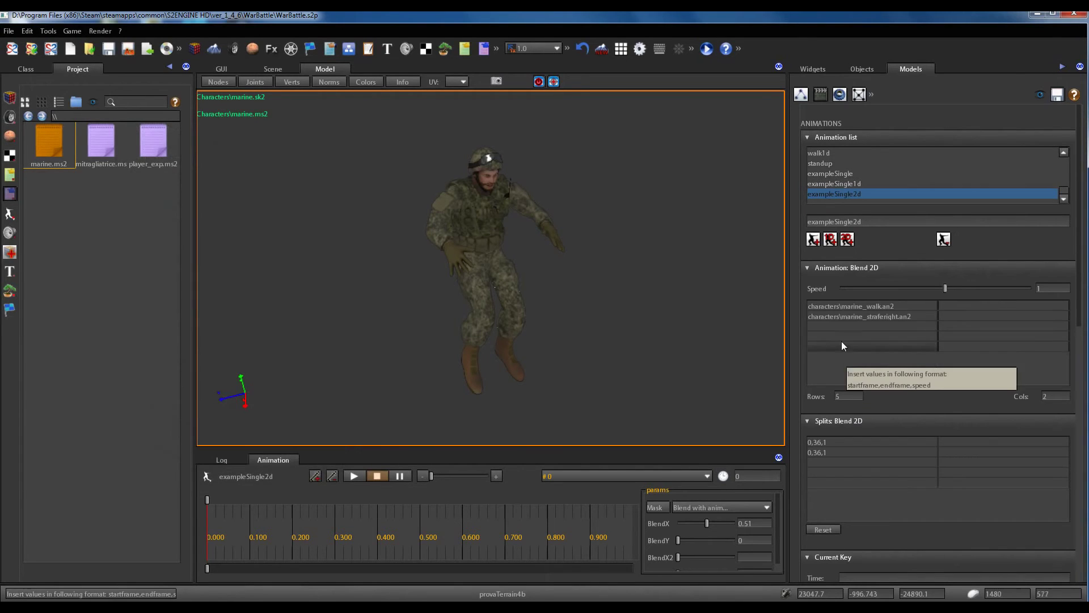
Fill rows three to five of the blend grid's first column with marine_walk.an2, marine_straferight.an2 and marine_walk.an2
{"action": "double_click", "coordinate": [842, 326]}
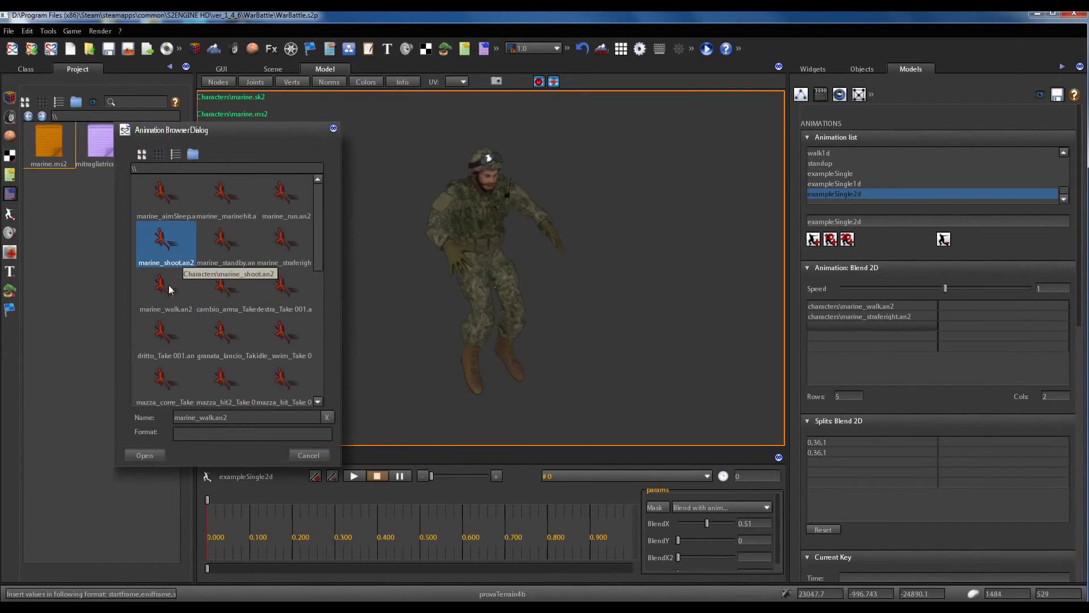
{"action": "left_click", "coordinate": [142, 455]}
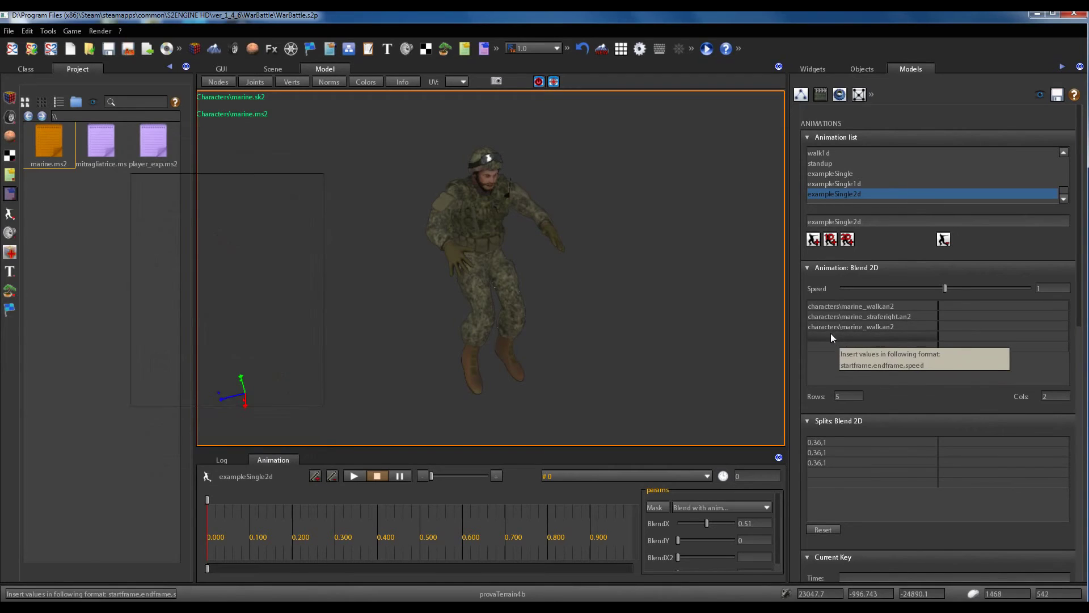
{"action": "double_click", "coordinate": [831, 335]}
{"action": "left_click", "coordinate": [284, 241]}
{"action": "left_click", "coordinate": [139, 457]}
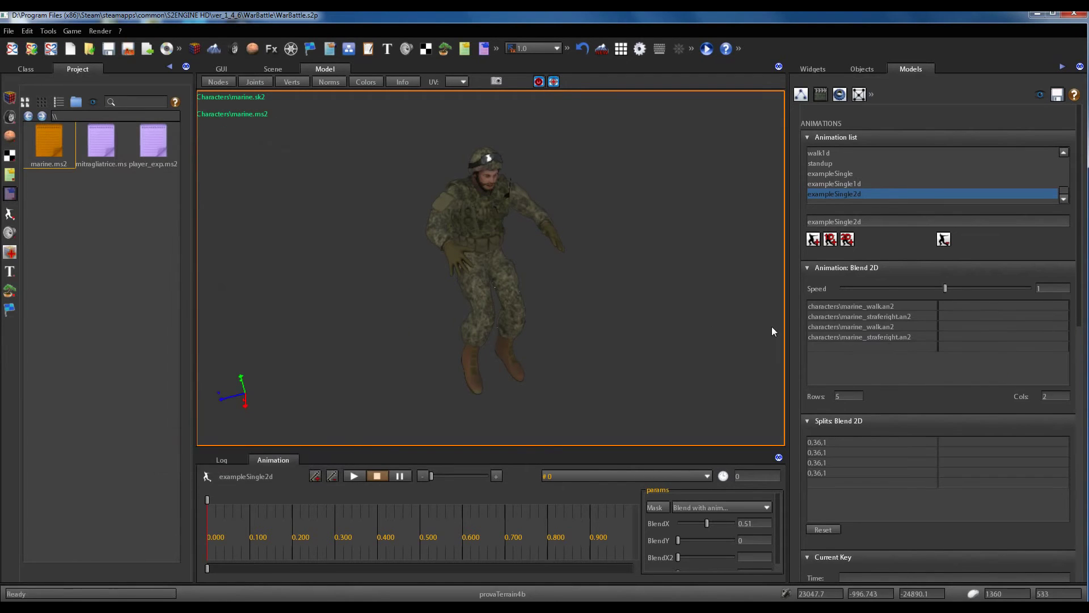
{"action": "double_click", "coordinate": [839, 347]}
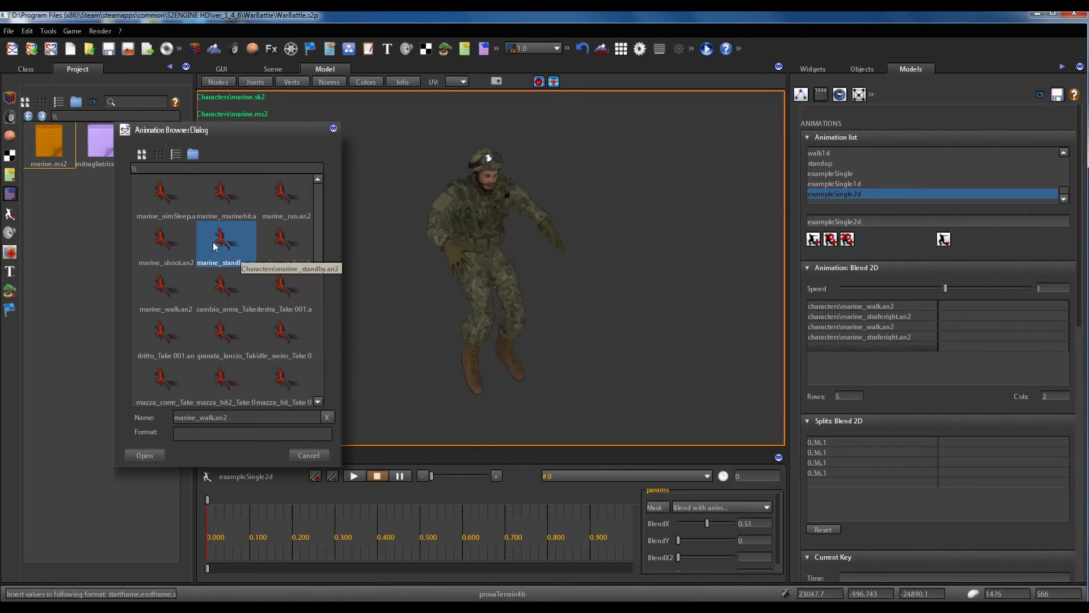
{"action": "left_click", "coordinate": [164, 288]}
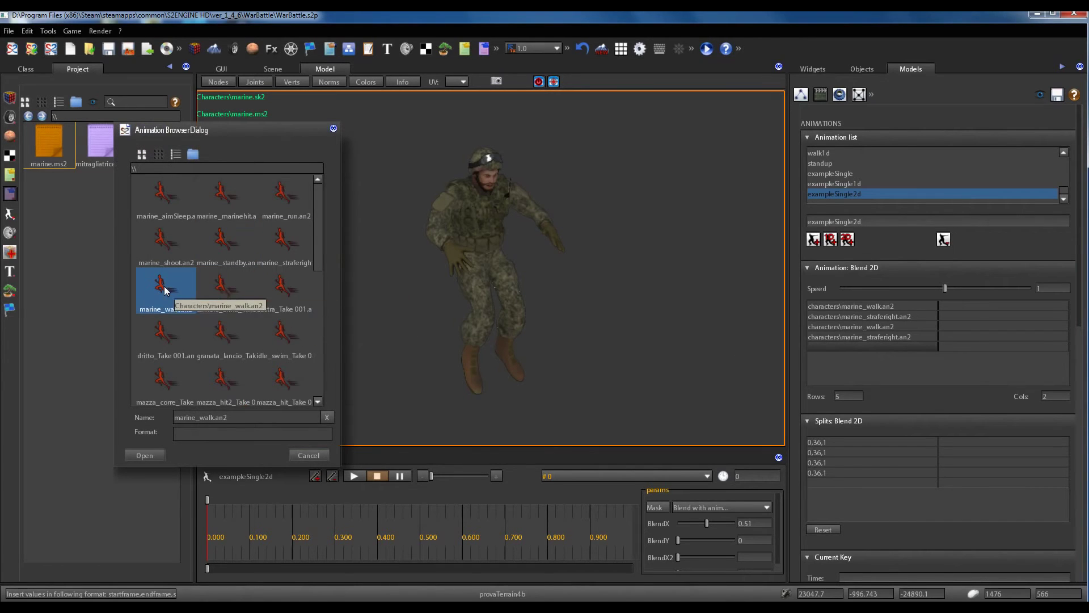
{"action": "left_click", "coordinate": [154, 456]}
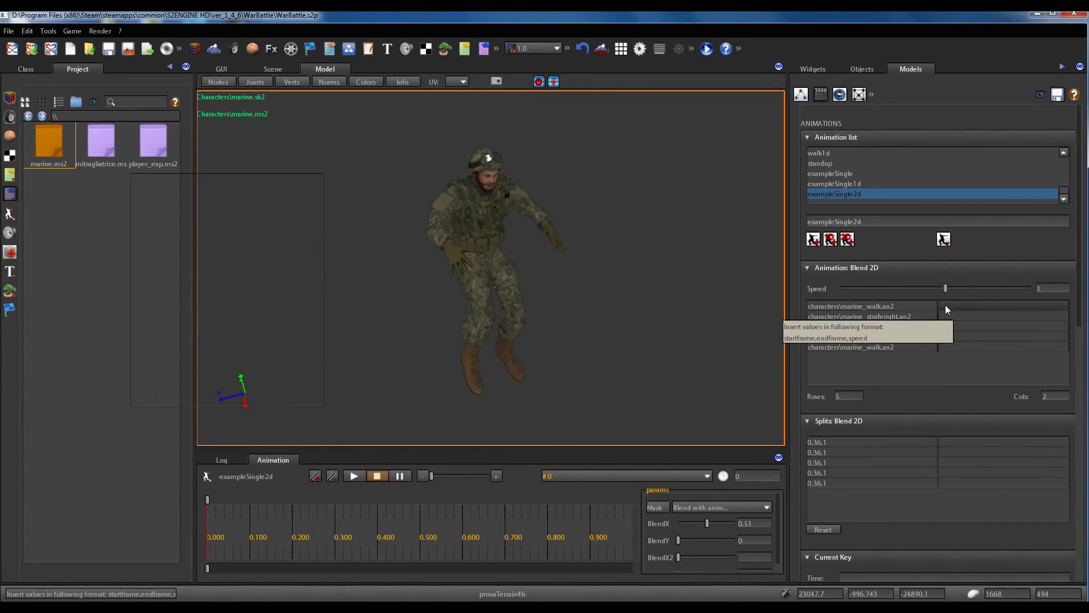
Fill rows one to three of the blend grid's second column with marine_run.an2, marine_straferight.an2 and marine_run.an2
{"action": "double_click", "coordinate": [945, 306]}
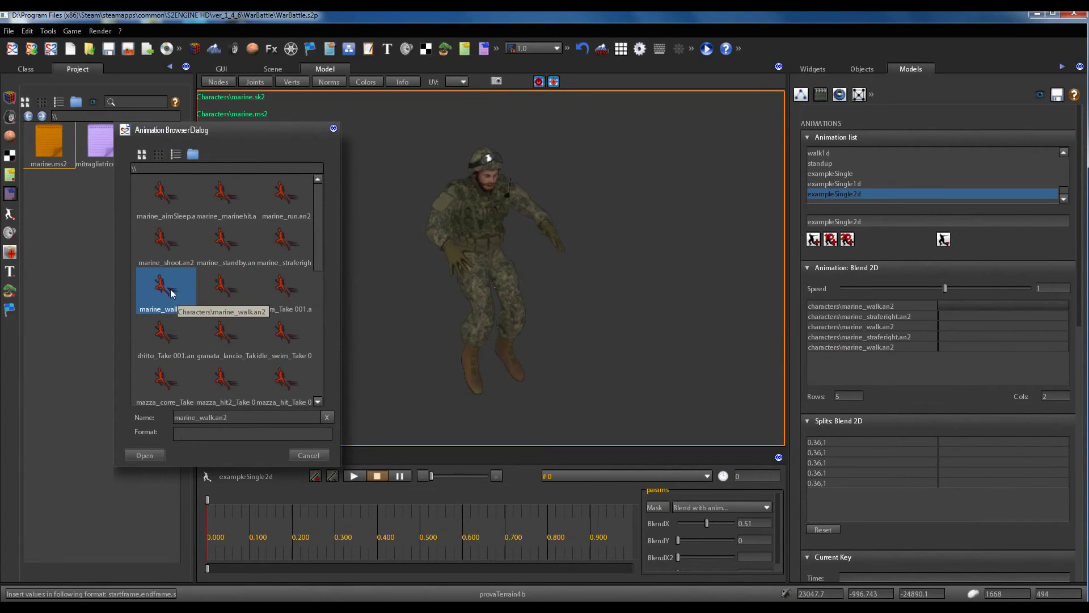
{"action": "left_click", "coordinate": [264, 210]}
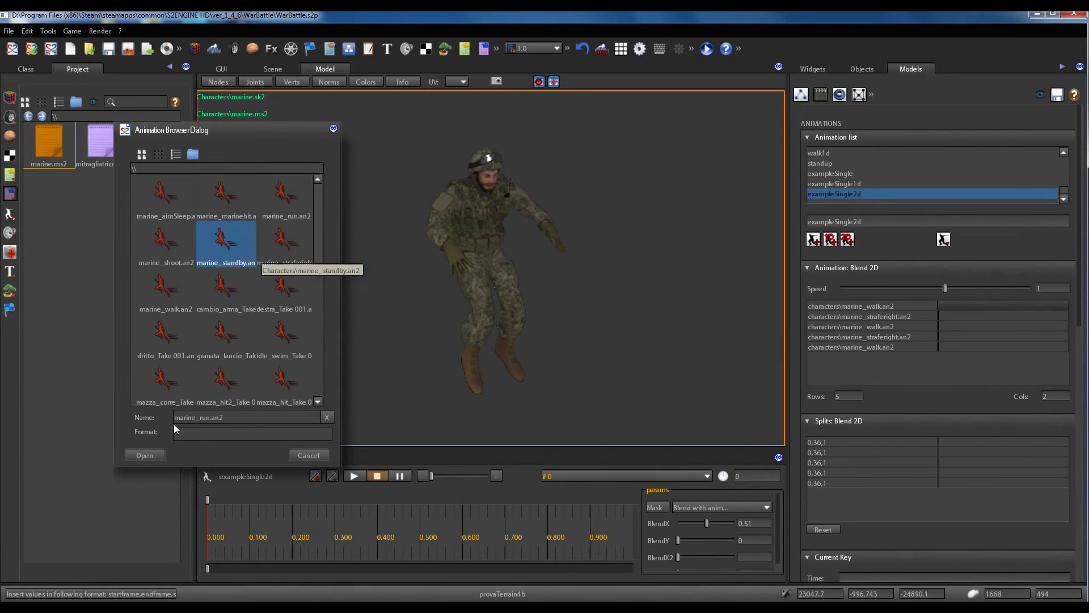
{"action": "left_click", "coordinate": [146, 455]}
{"action": "double_click", "coordinate": [992, 324]}
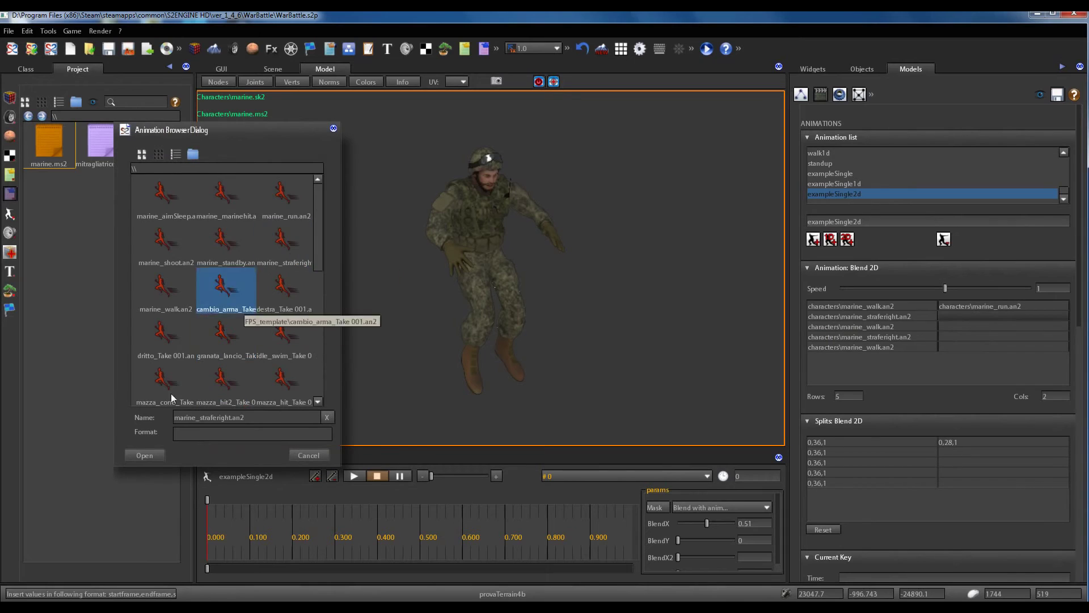
{"action": "left_click", "coordinate": [160, 457]}
{"action": "double_click", "coordinate": [985, 322]}
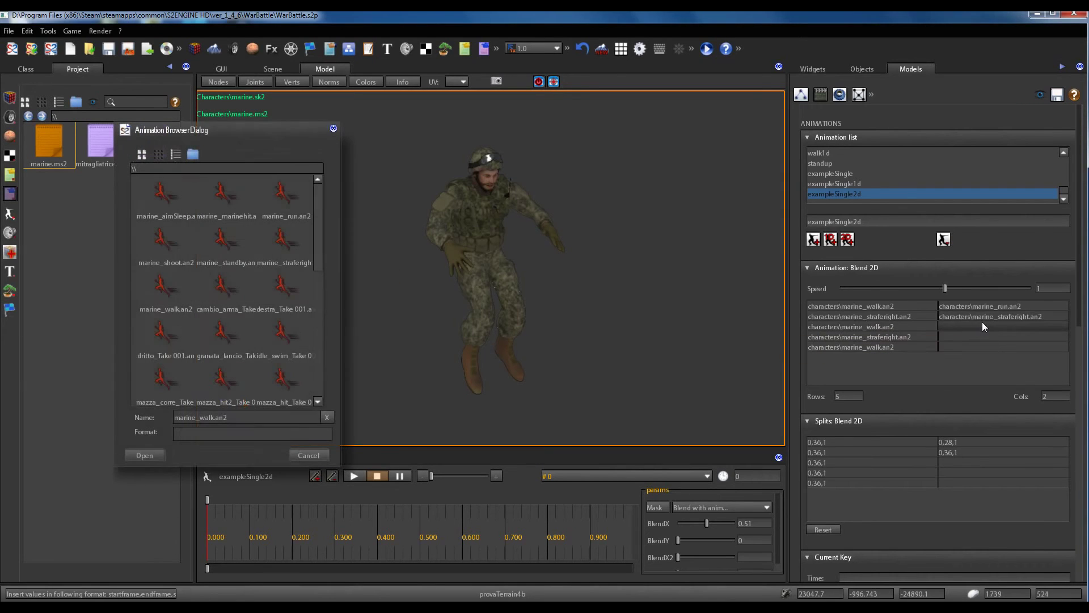
{"action": "left_click", "coordinate": [282, 204]}
{"action": "left_click", "coordinate": [138, 455]}
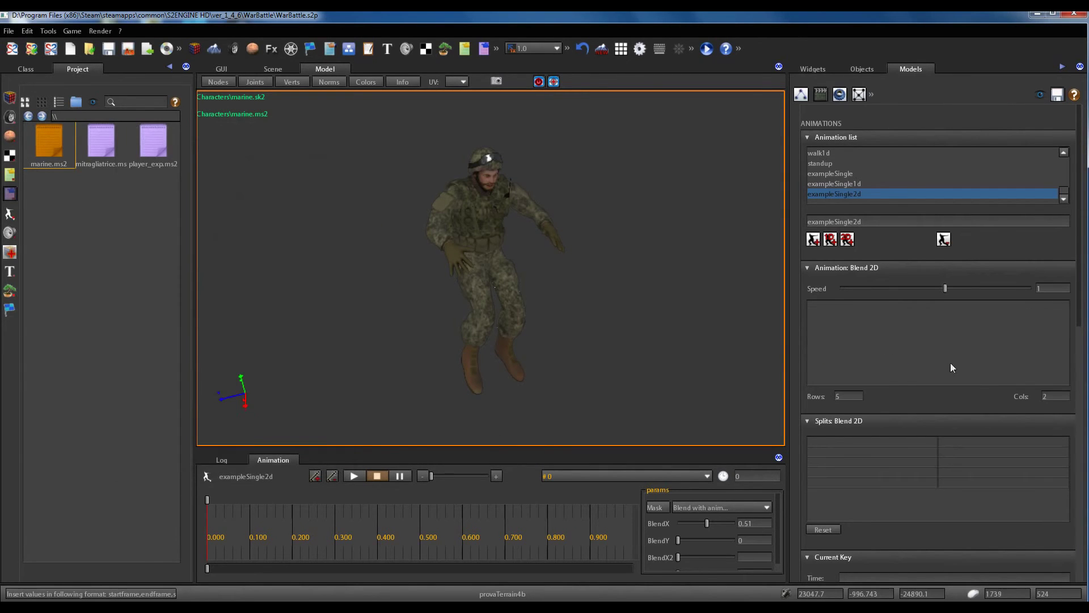
Assign marine_straferight.an2 to row two and marine_run.an2 to row three of the blend grid's second column
{"action": "double_click", "coordinate": [976, 315]}
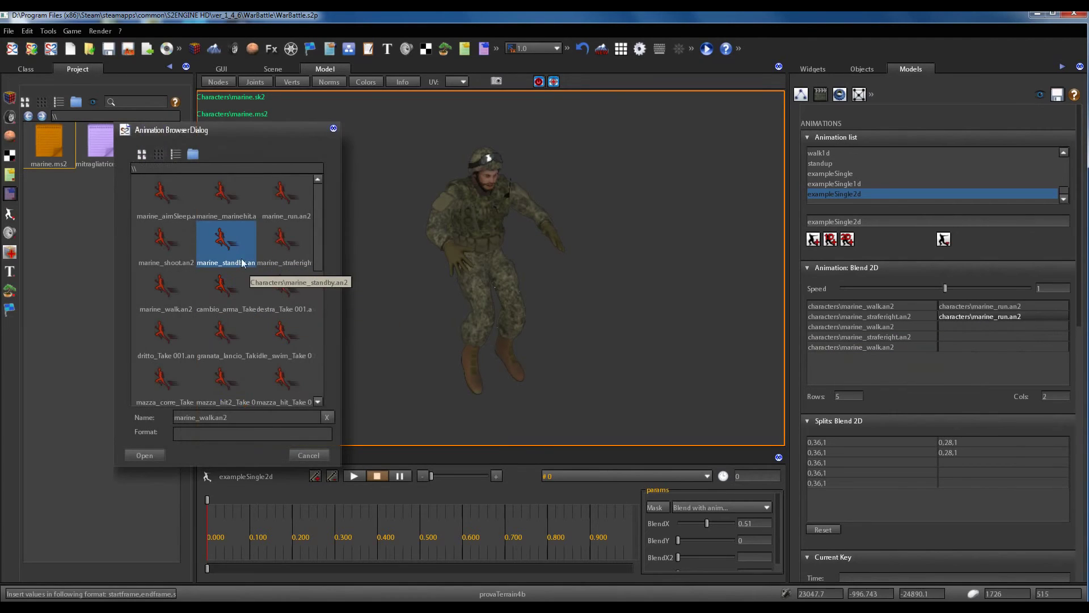
{"action": "left_click", "coordinate": [284, 241]}
{"action": "left_click", "coordinate": [153, 457]}
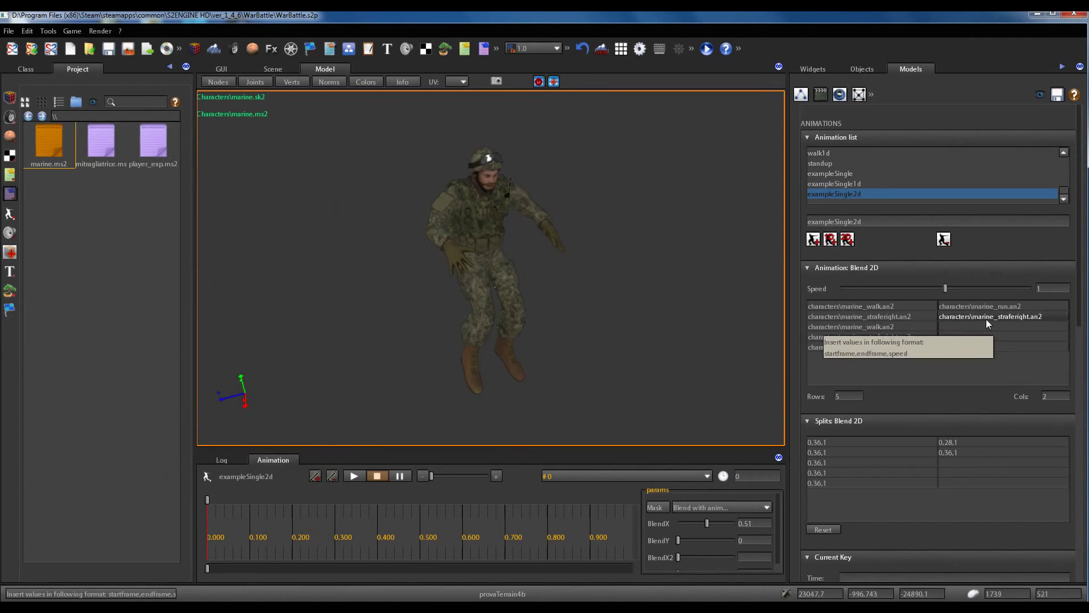
{"action": "double_click", "coordinate": [976, 326]}
{"action": "left_click", "coordinate": [270, 200]}
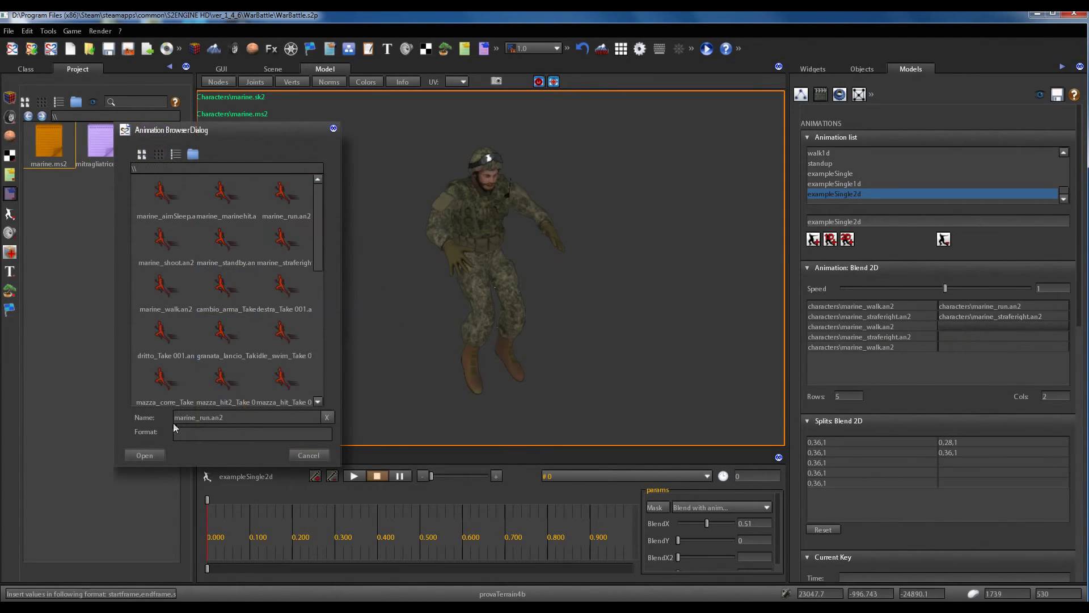
{"action": "left_click", "coordinate": [144, 455]}
Assign marine_straferight.an2 to row four and marine_run.an2 to row five of the blend grid's second column
{"action": "double_click", "coordinate": [961, 339]}
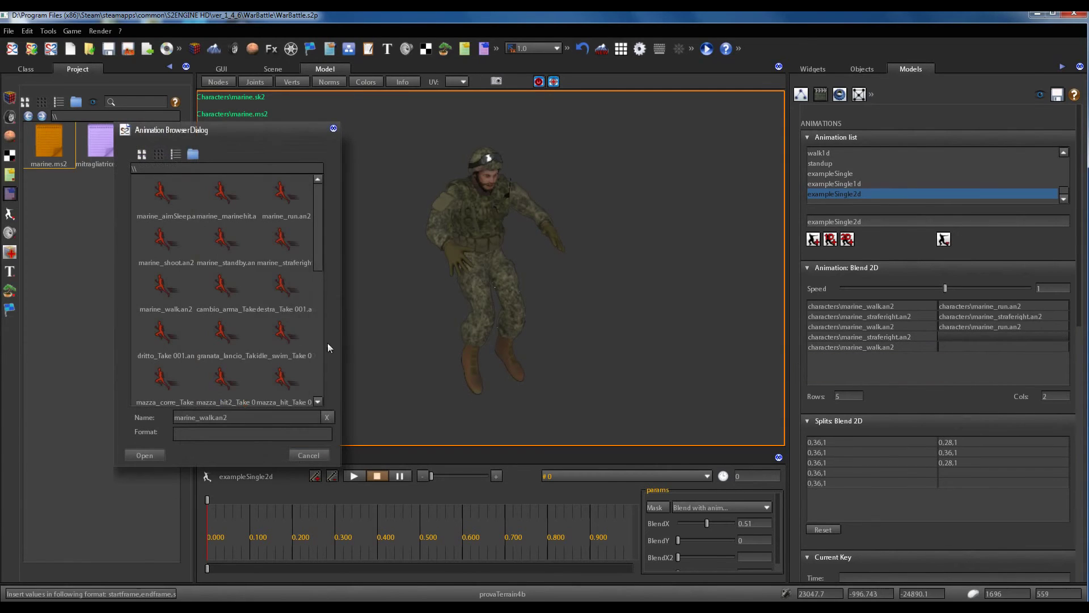
{"action": "left_click", "coordinate": [294, 255]}
{"action": "left_click", "coordinate": [145, 455]}
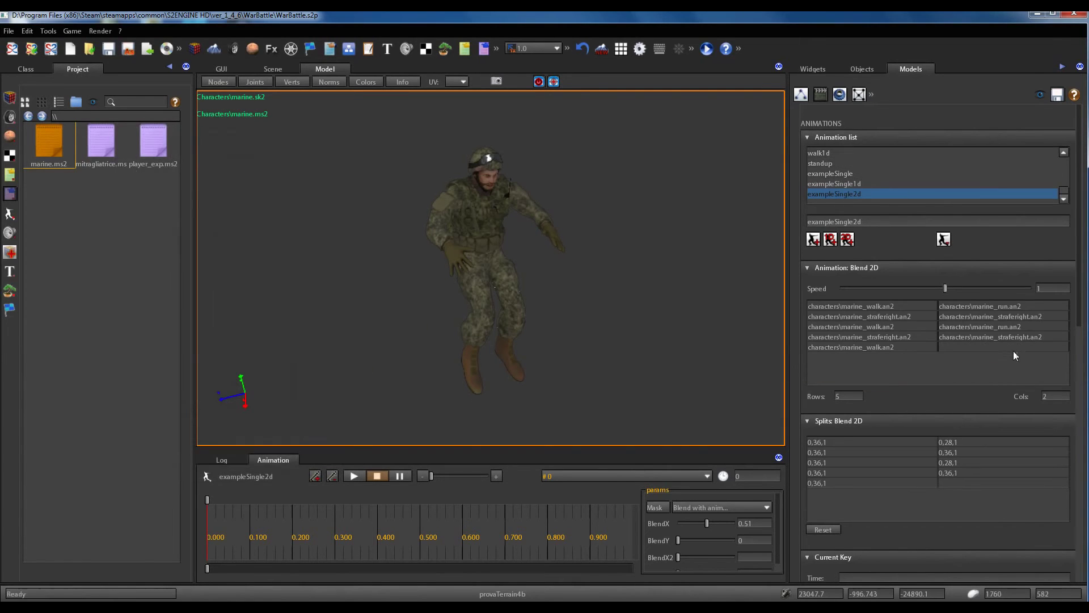
{"action": "double_click", "coordinate": [999, 349]}
{"action": "left_click", "coordinate": [227, 339]}
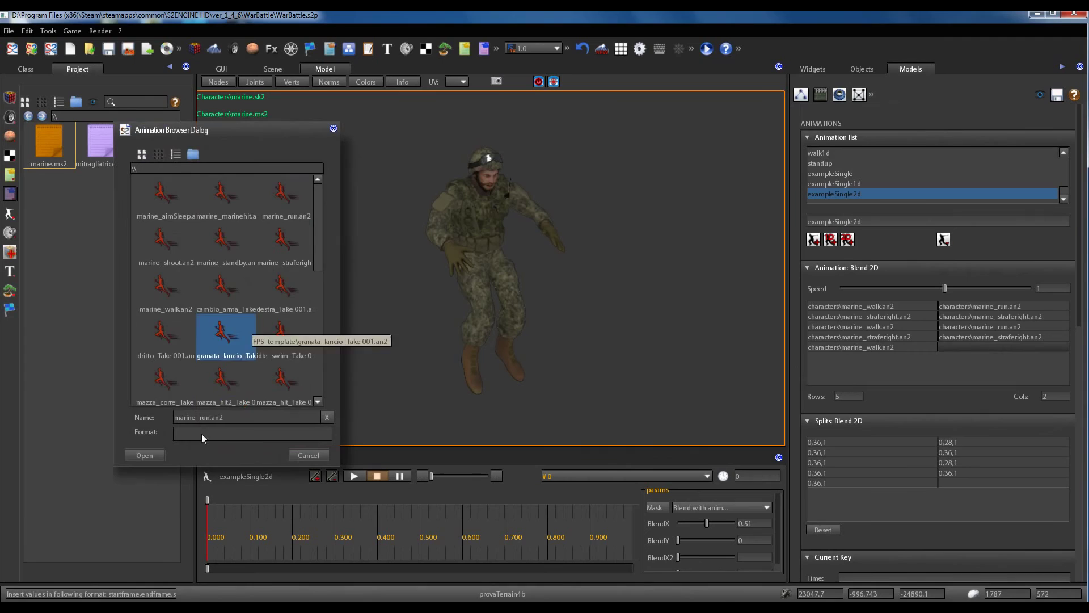
{"action": "left_click", "coordinate": [144, 454]}
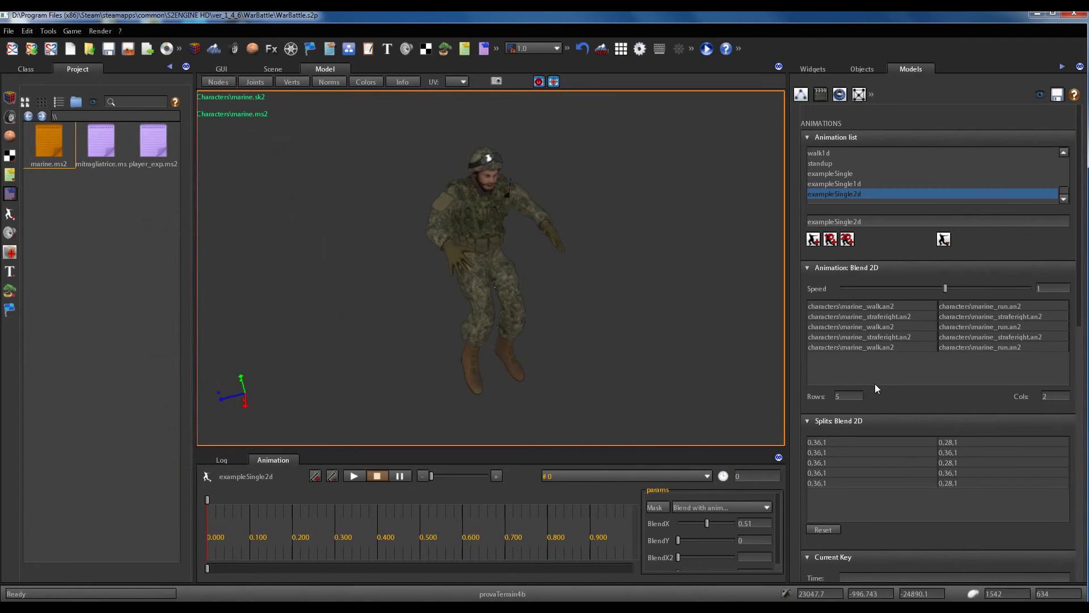
{"action": "double_click", "coordinate": [846, 304]}
{"action": "left_click", "coordinate": [313, 455]}
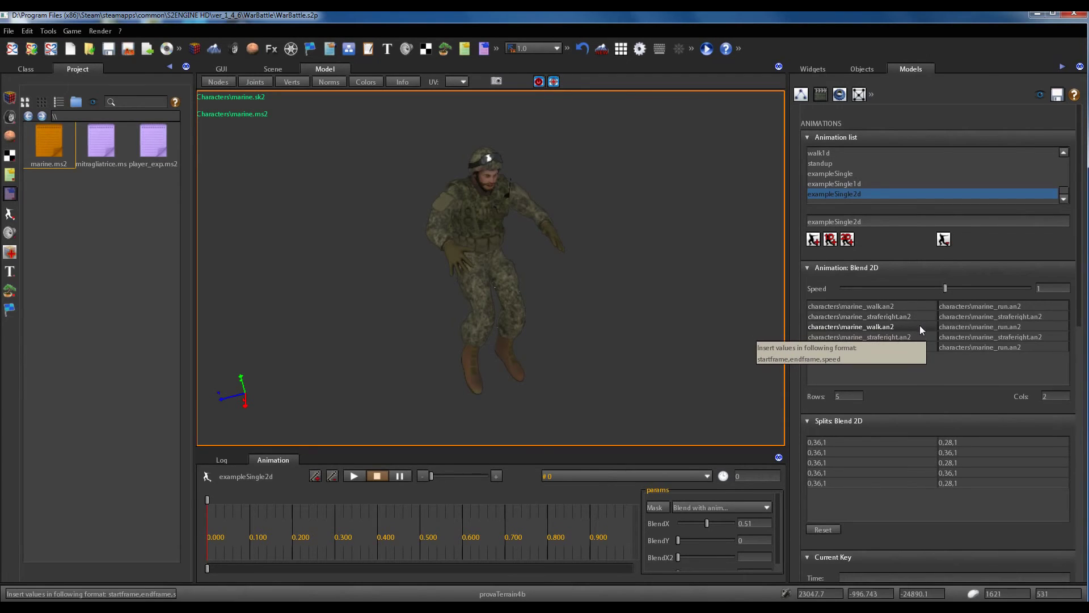
Reverse the third row's playback by setting its splits to 0,36,-1 in the first column and 0,28,-1 in the second
{"action": "double_click", "coordinate": [839, 463]}
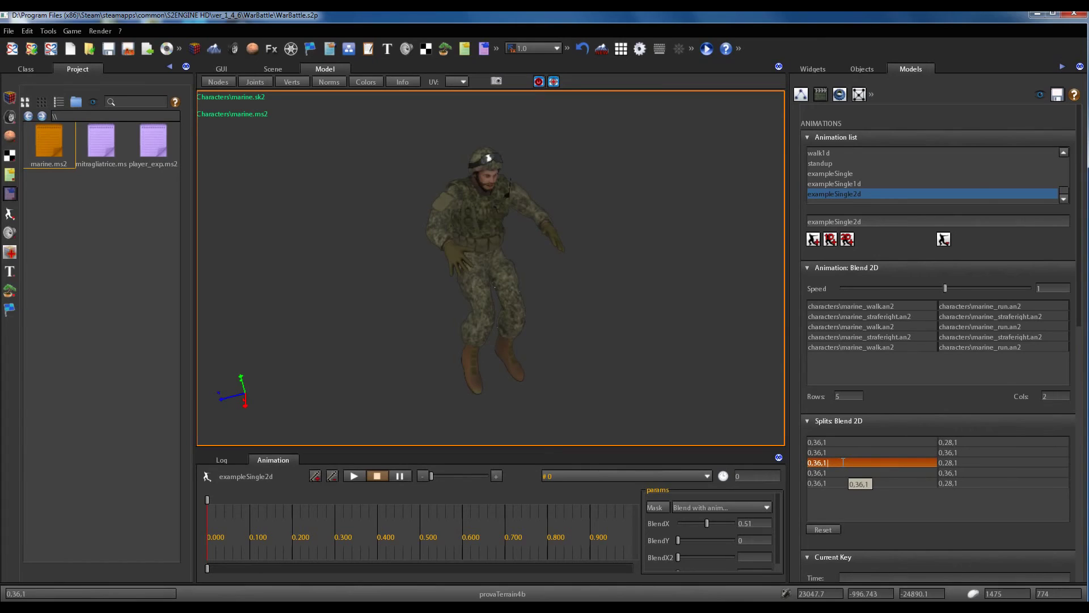
{"action": "key", "text": "BackSpace"}
{"action": "type", "text": "-1"}
{"action": "key", "text": "Return"}
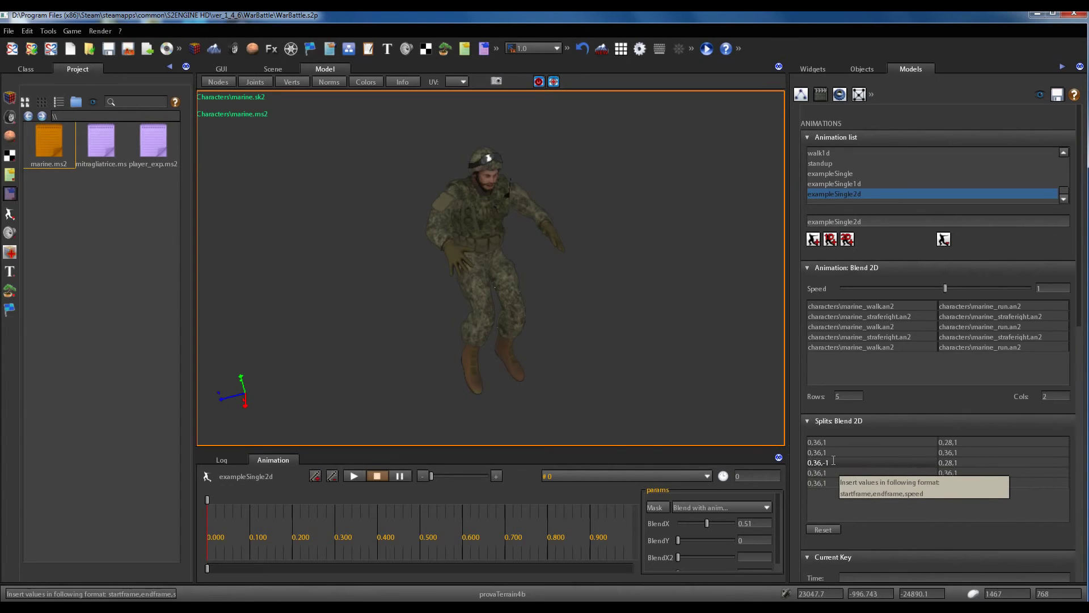
{"action": "double_click", "coordinate": [975, 463]}
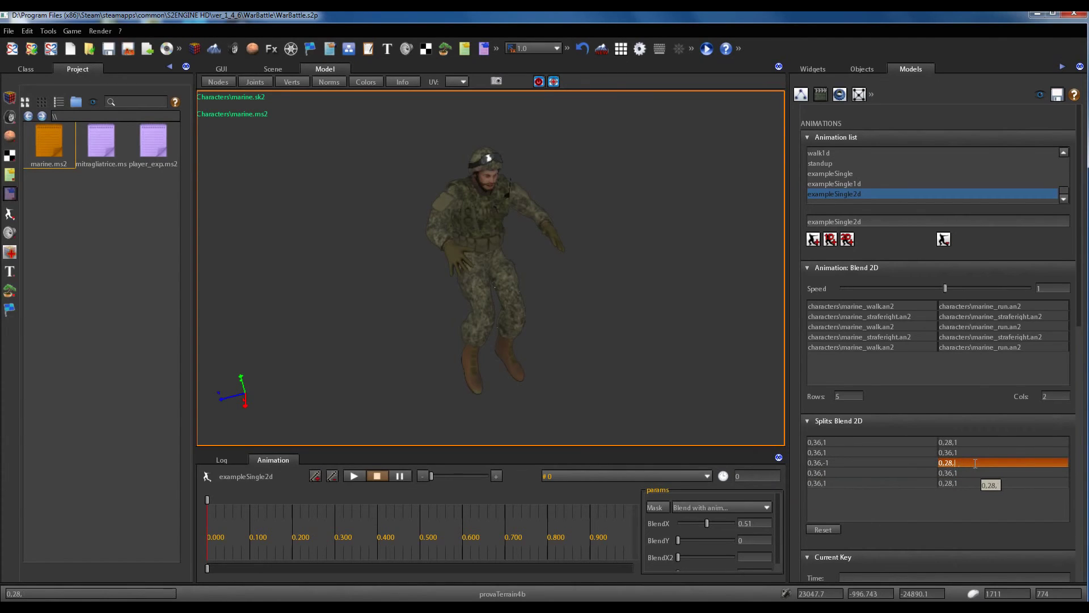
{"action": "key", "text": "BackSpace"}
{"action": "type", "text": "-1"}
{"action": "key", "text": "Return"}
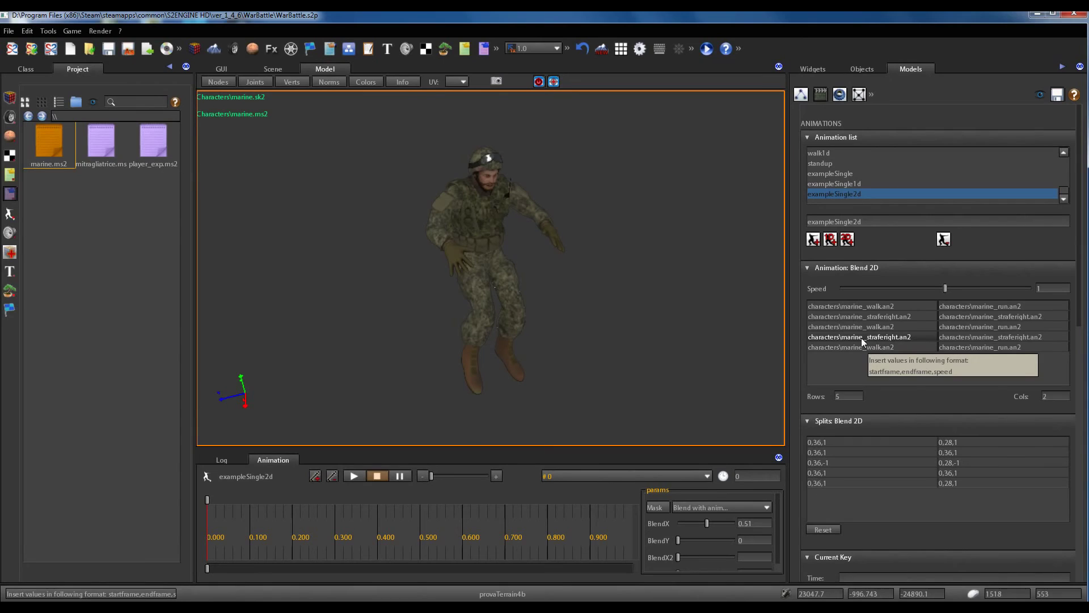
Reverse the fourth row's strafe animations by setting the splits in both columns to 0,36,-1
{"action": "double_click", "coordinate": [843, 474]}
{"action": "key", "text": "BackSpace"}
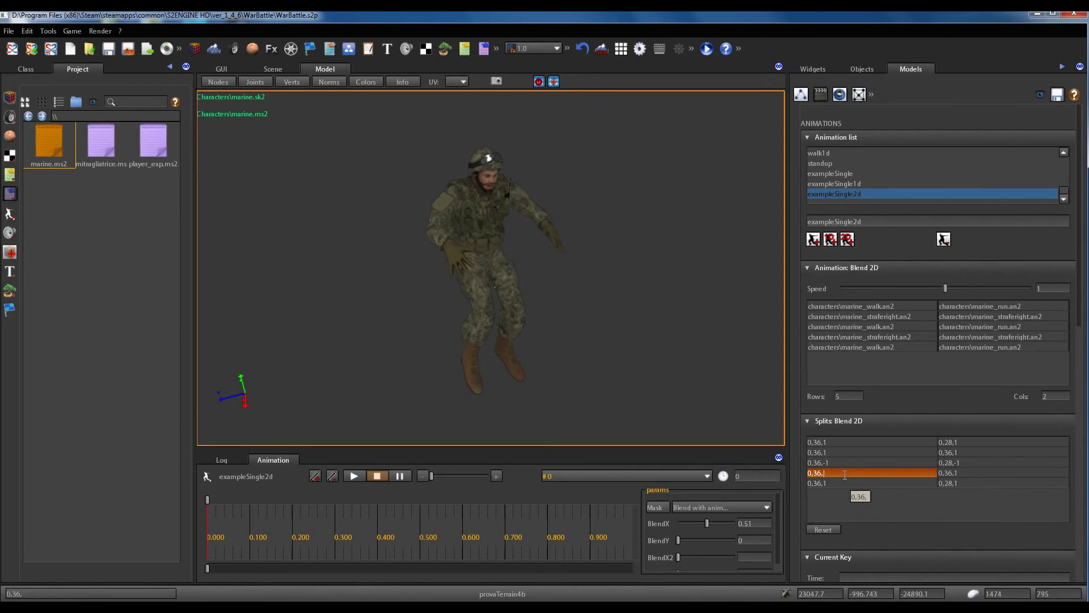
{"action": "type", "text": "-1"}
{"action": "key", "text": "Return"}
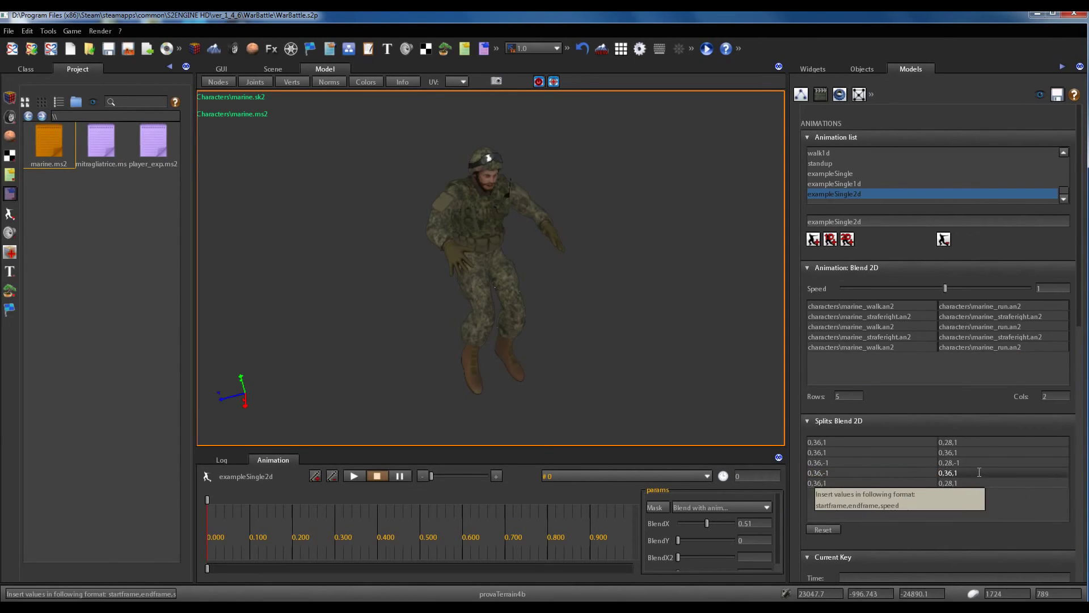
{"action": "double_click", "coordinate": [959, 474]}
{"action": "key", "text": "BackSpace"}
{"action": "type", "text": "-1"}
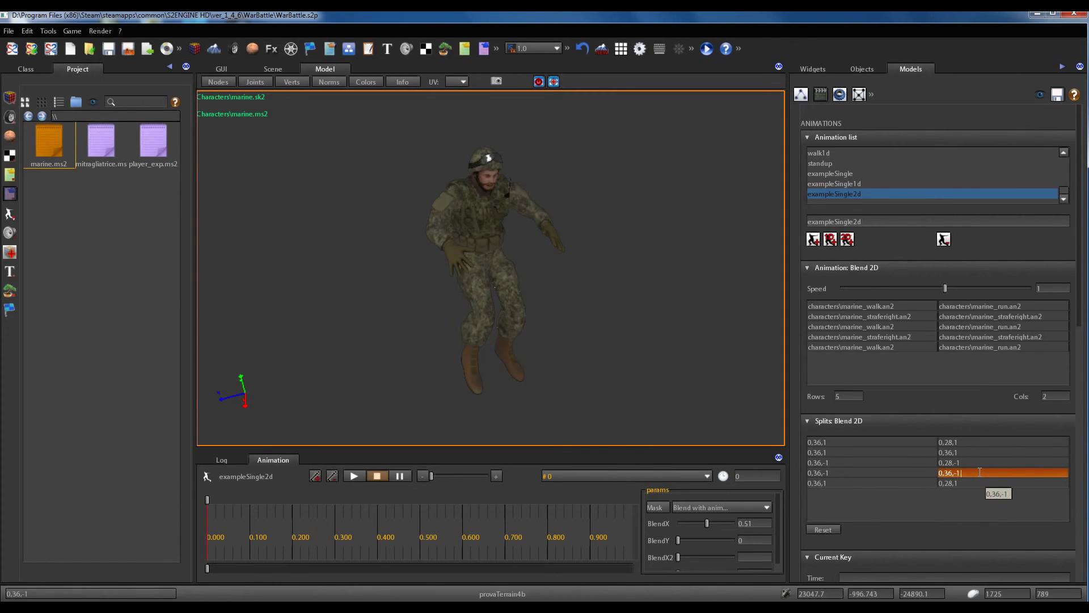
{"action": "key", "text": "Return"}
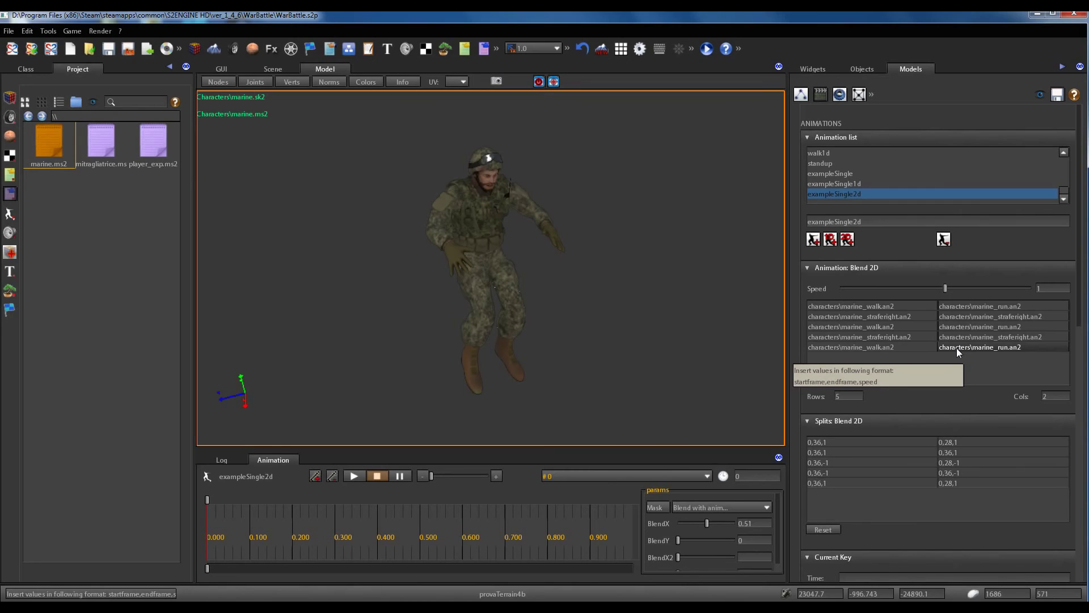
Play the 2D blend animation and preview the walk-to-run transition with BlendX at 0, 1 and about 0.1
{"action": "left_click_drag", "start_coordinate": [707, 523], "coordinate": [673, 519]}
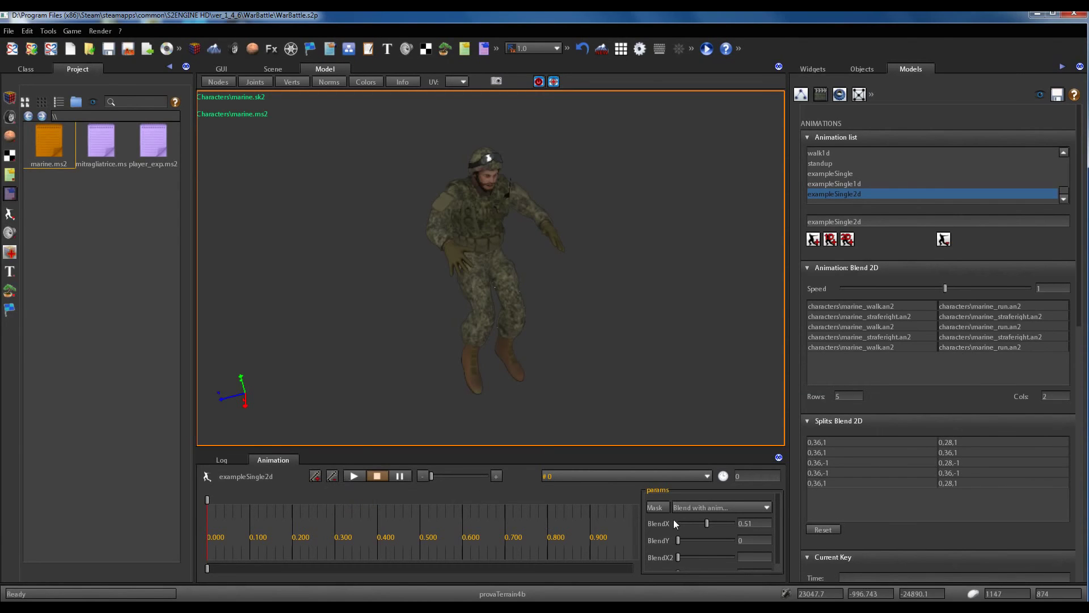
{"action": "left_click", "coordinate": [354, 476]}
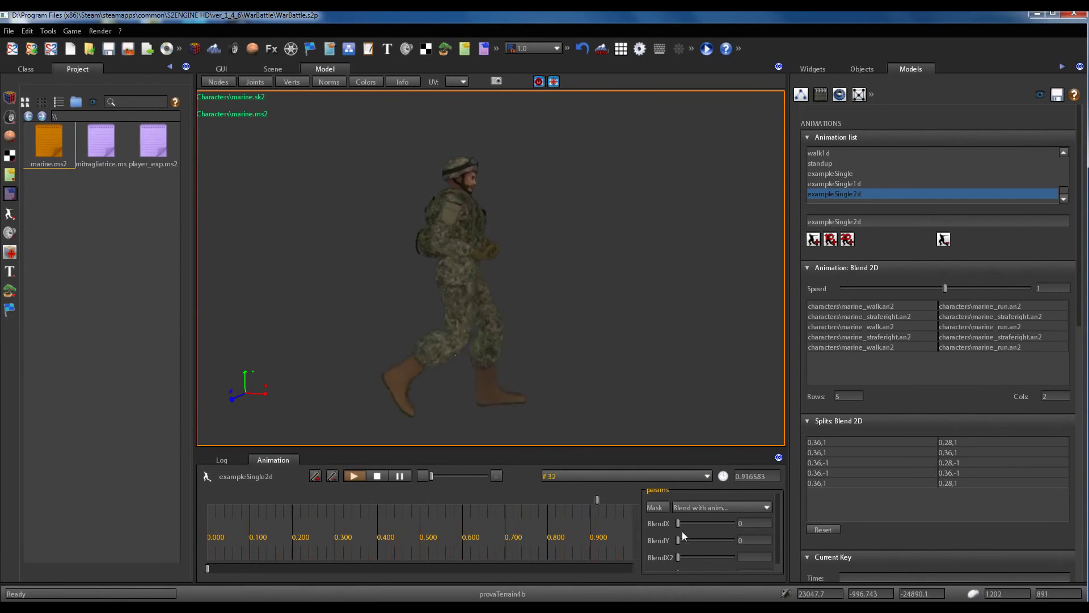
{"action": "left_click_drag", "start_coordinate": [678, 523], "coordinate": [738, 524]}
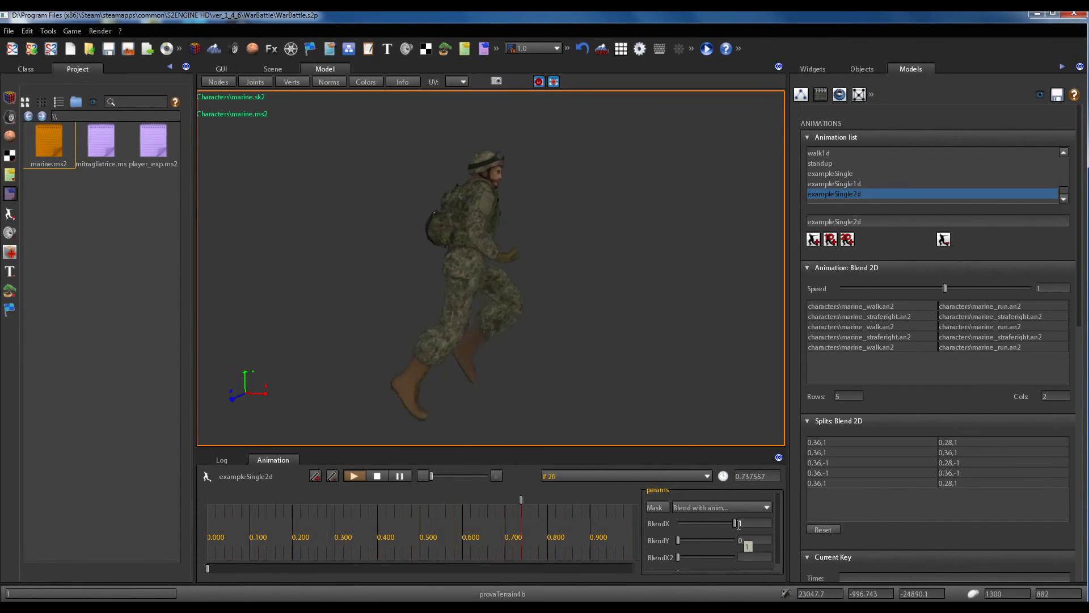
{"action": "left_click_drag", "start_coordinate": [738, 524], "coordinate": [694, 527]}
{"action": "left_click", "coordinate": [683, 526]}
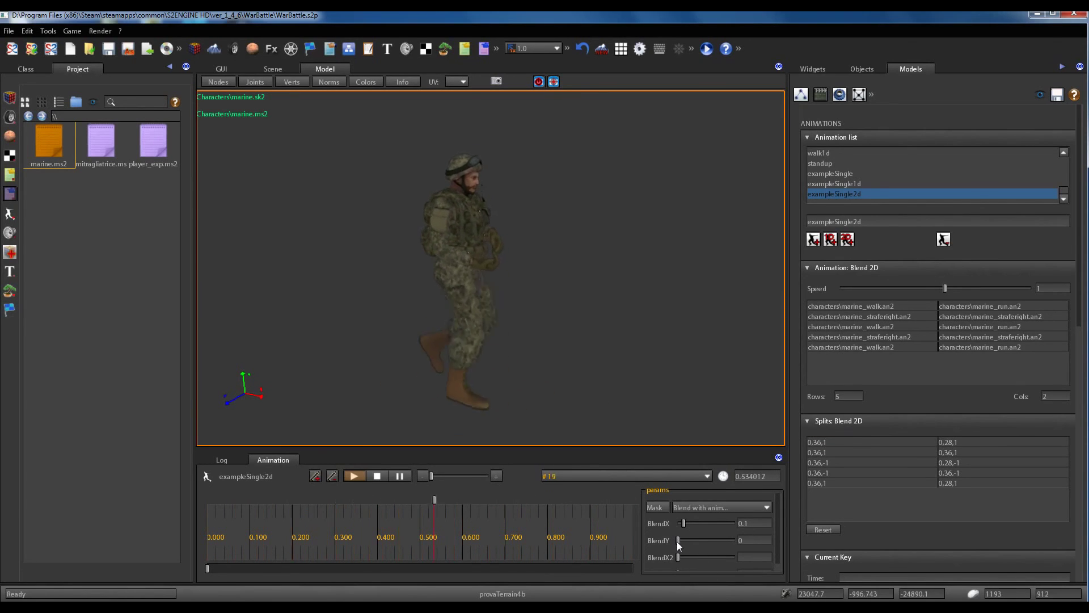
Preview the change of movement direction with BlendY at about 0.49 and about 0.77
{"action": "left_click_drag", "start_coordinate": [678, 542], "coordinate": [706, 543]}
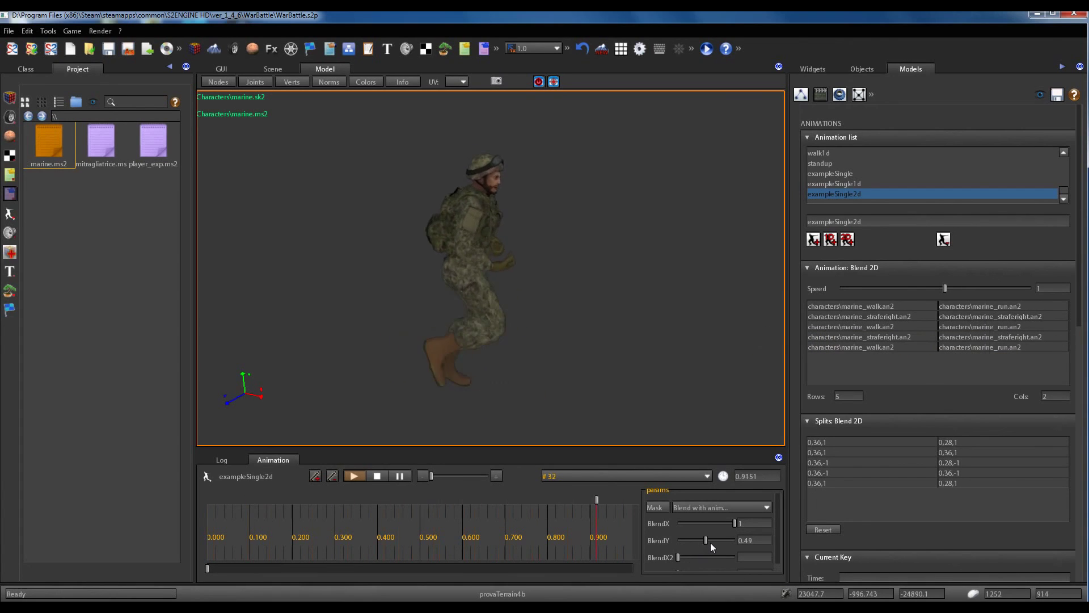
{"action": "mouse_move", "coordinate": [707, 542]}
{"action": "left_mouse_down"}
{"action": "mouse_move", "coordinate": [655, 542]}
{"action": "mouse_move", "coordinate": [711, 540]}
{"action": "mouse_move", "coordinate": [731, 523]}
{"action": "mouse_move", "coordinate": [675, 527]}
{"action": "mouse_move", "coordinate": [721, 540]}
{"action": "left_mouse_up"}
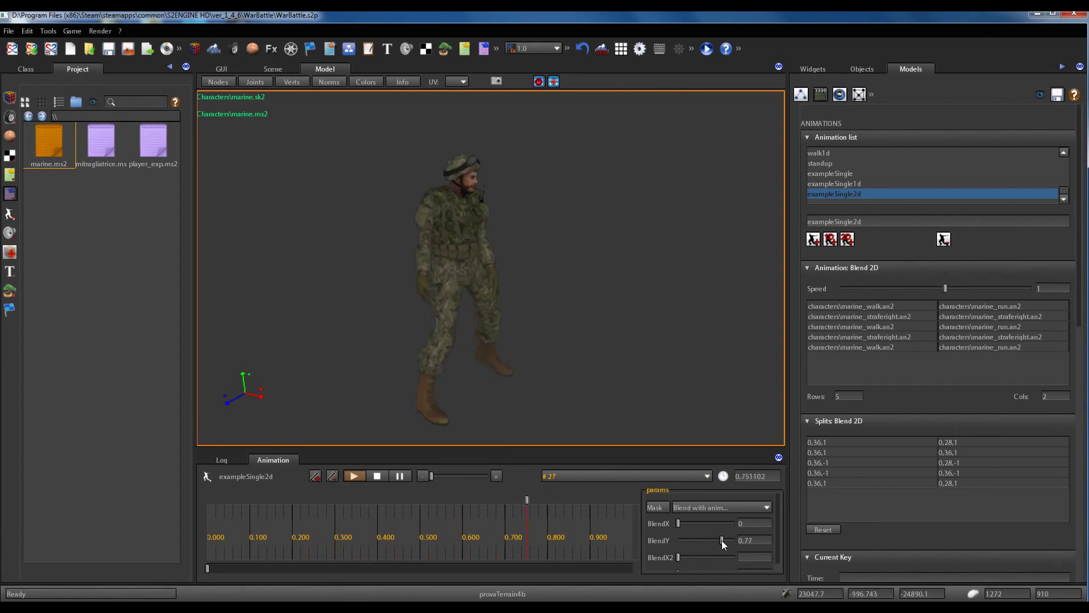